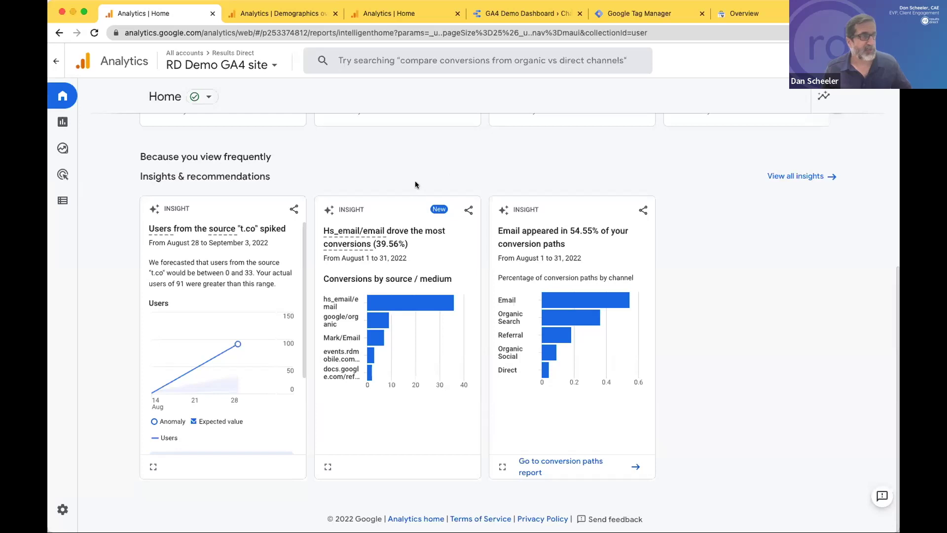
Step: Open the Reports snapshot (4.9K users, Sep 1–28, 2022) and expand the Acquisition group
mouse_move(393, 205)
mouse_move(220, 233)
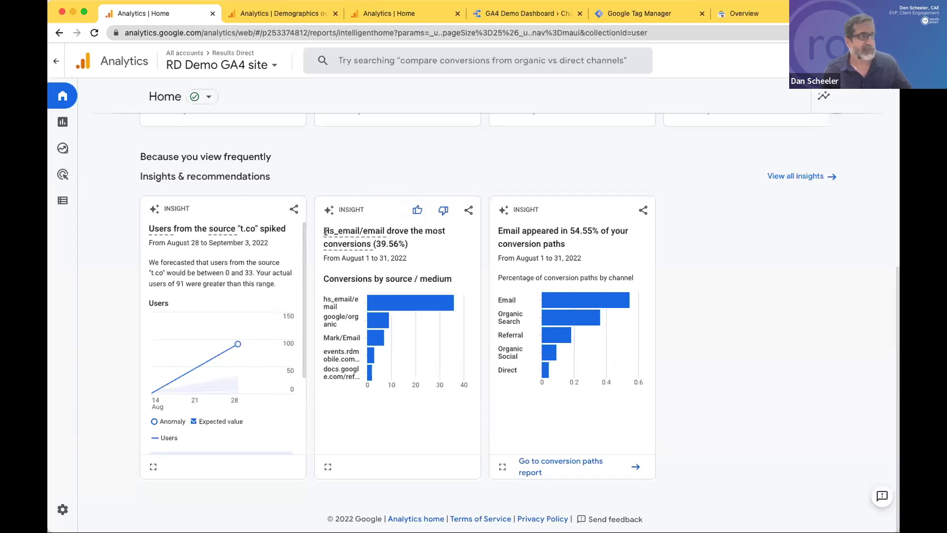
scroll(335, 259, "up", 1)
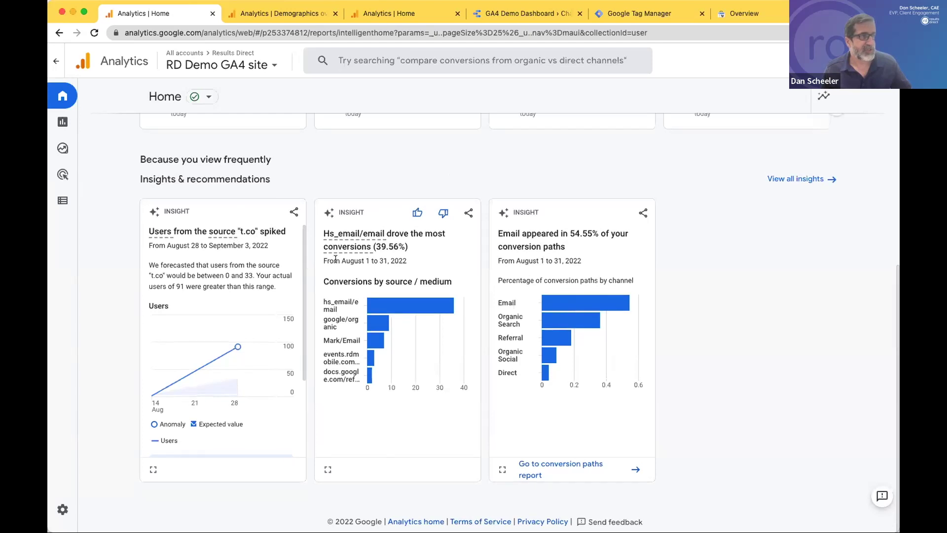
mouse_move(376, 325)
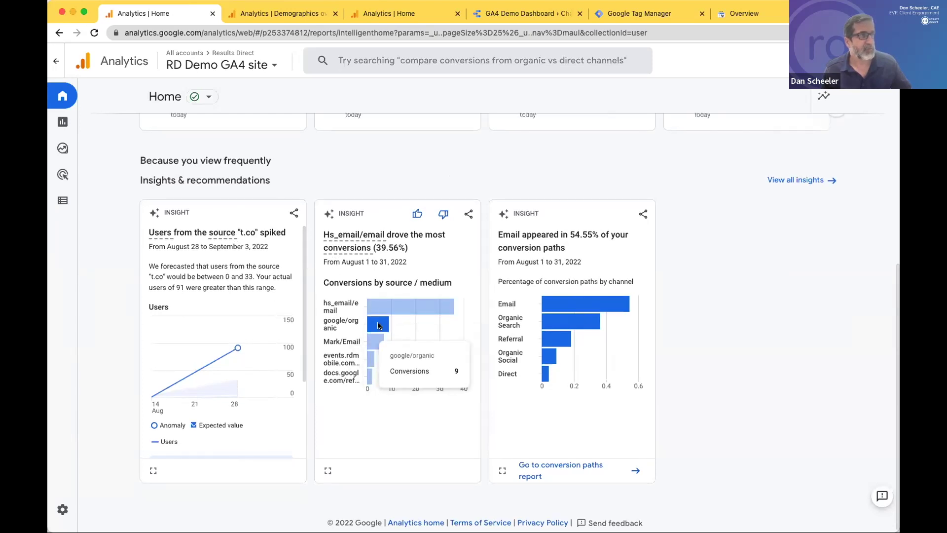
scroll(503, 257, "down", 1)
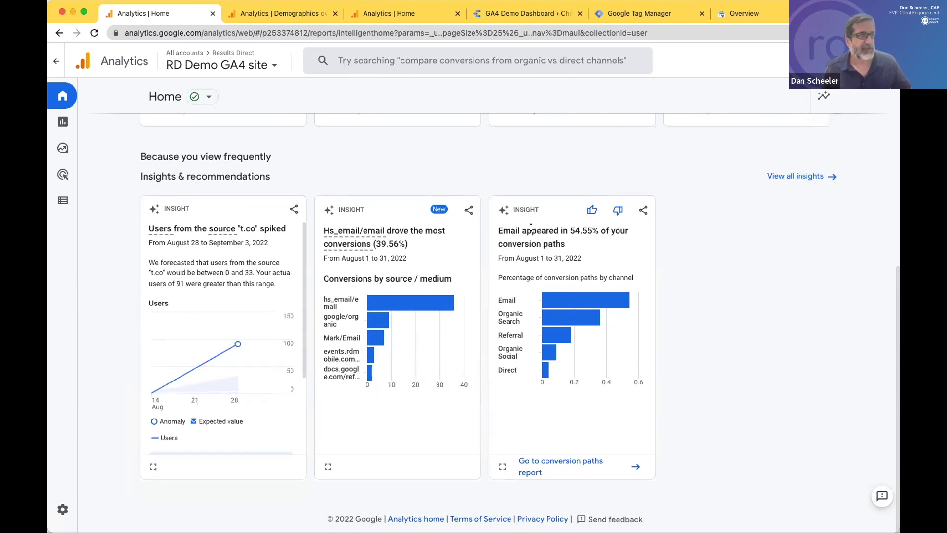
scroll(530, 227, "up", 5)
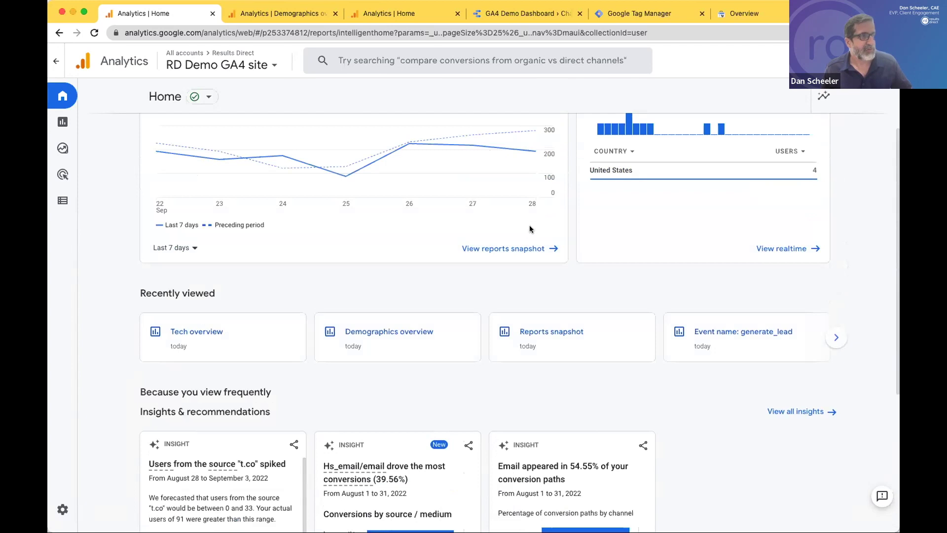
scroll(531, 228, "down", 2)
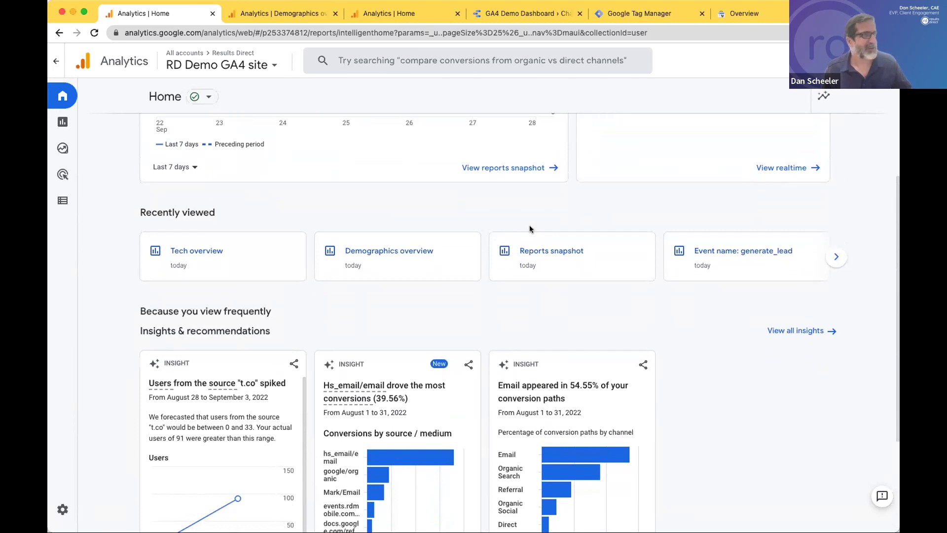
scroll(156, 230, "up", 4)
mouse_move(88, 156)
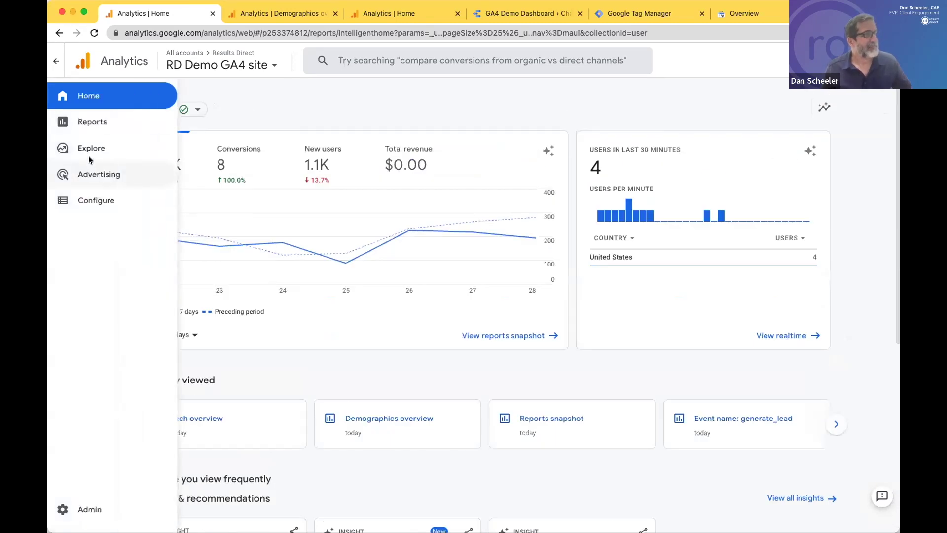
left_click(90, 123)
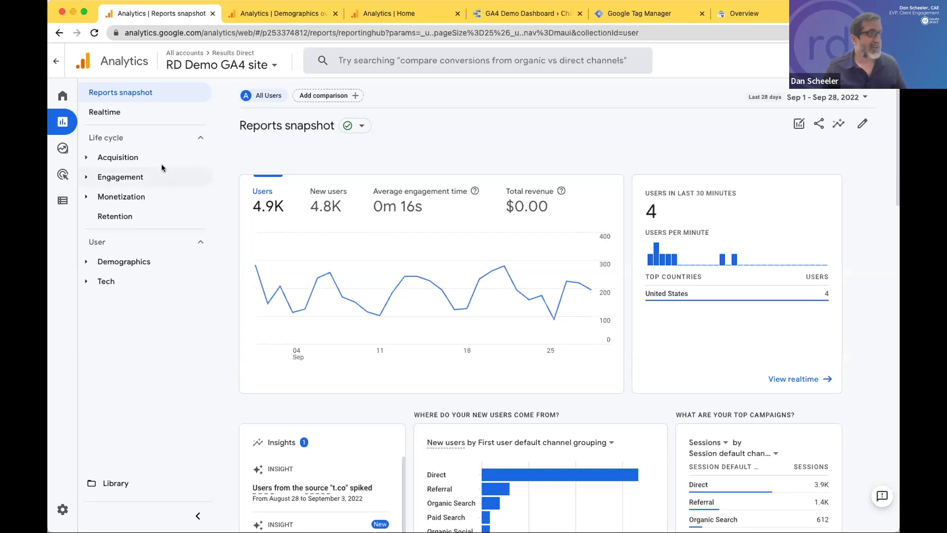
left_click(86, 158)
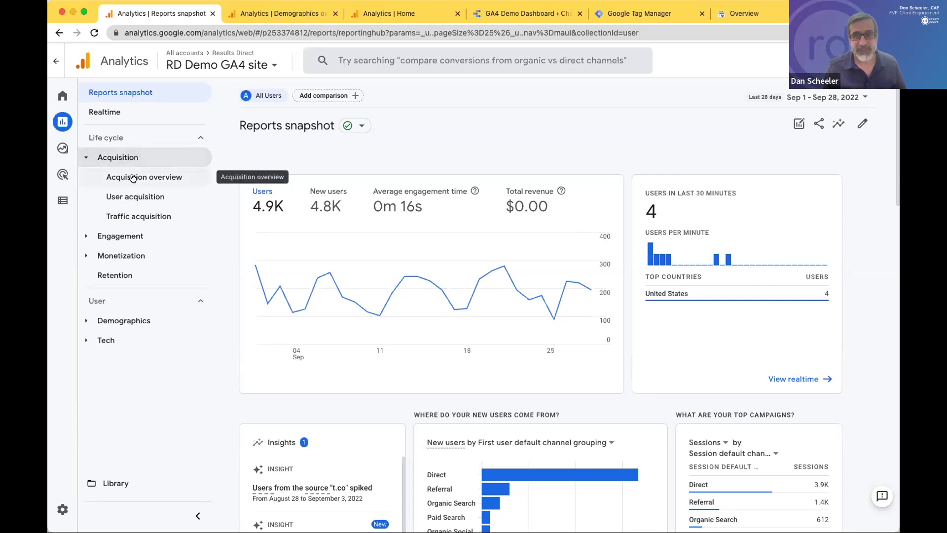
Step: Review the Acquisition overview's new users by channel, such as Direct 3.3K and Referral 591
left_click(133, 177)
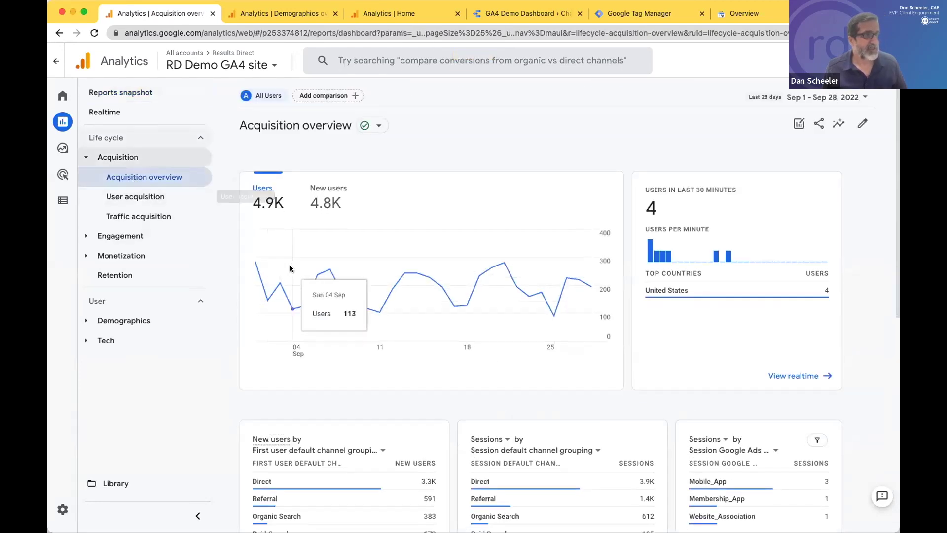
scroll(289, 264, "down", 5)
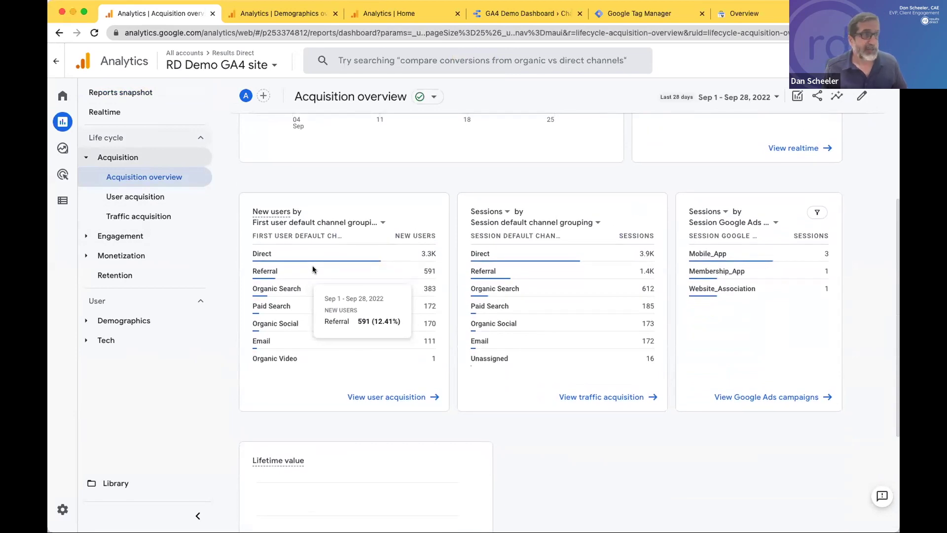
scroll(312, 268, "up", 1)
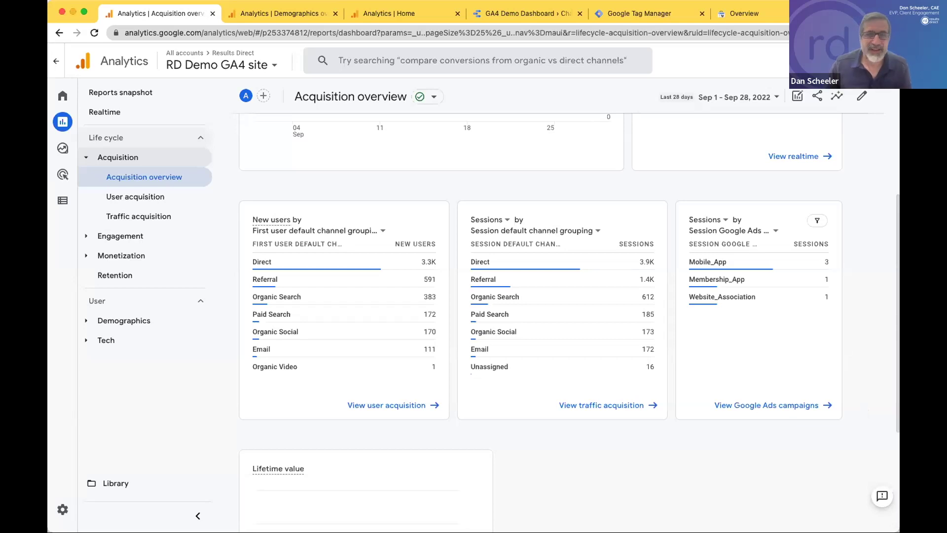
scroll(221, 298, "up", 2)
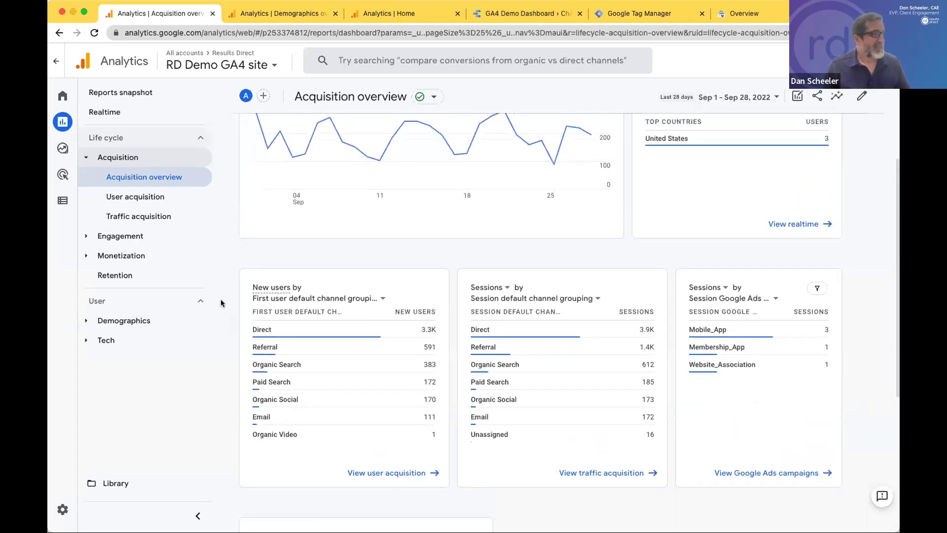
mouse_move(279, 330)
scroll(279, 330, "up", 4)
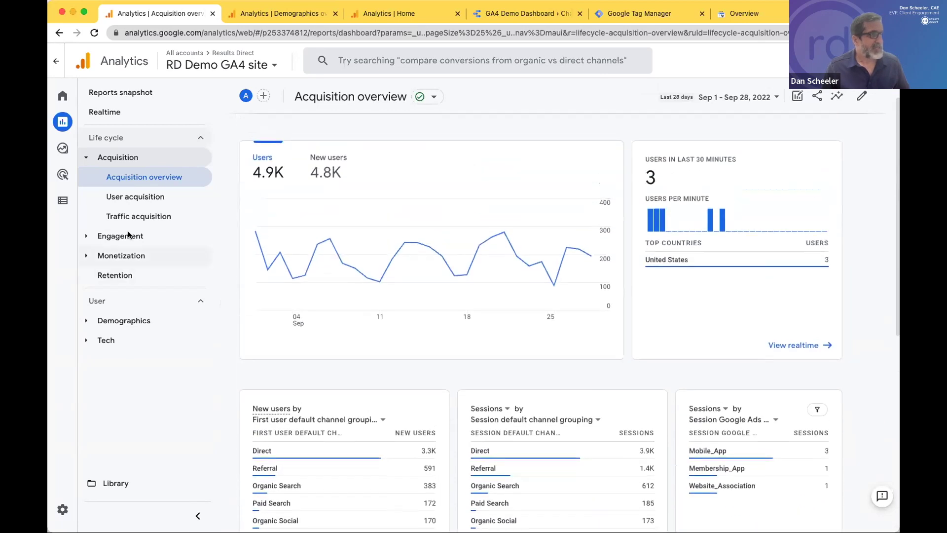
left_click(127, 198)
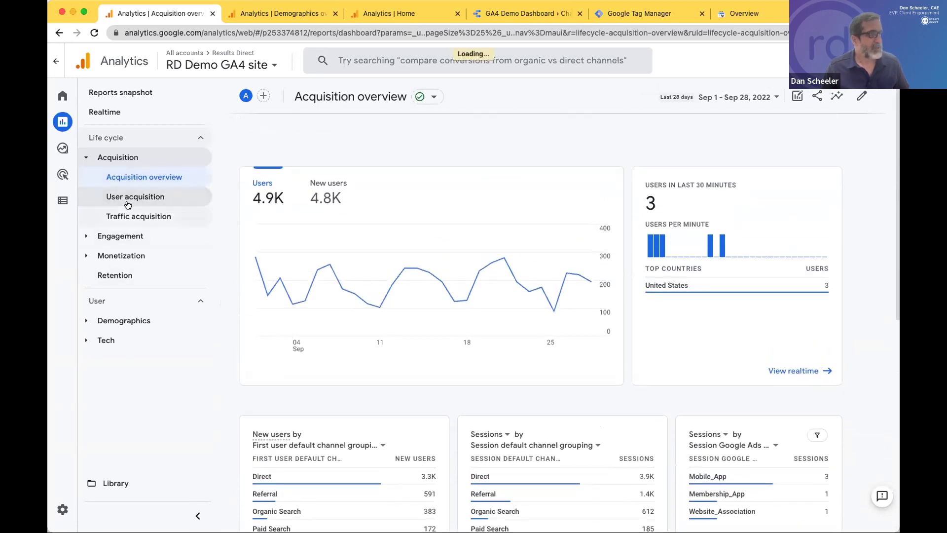
Step: Open the User acquisition report and scroll through it
left_click(132, 202)
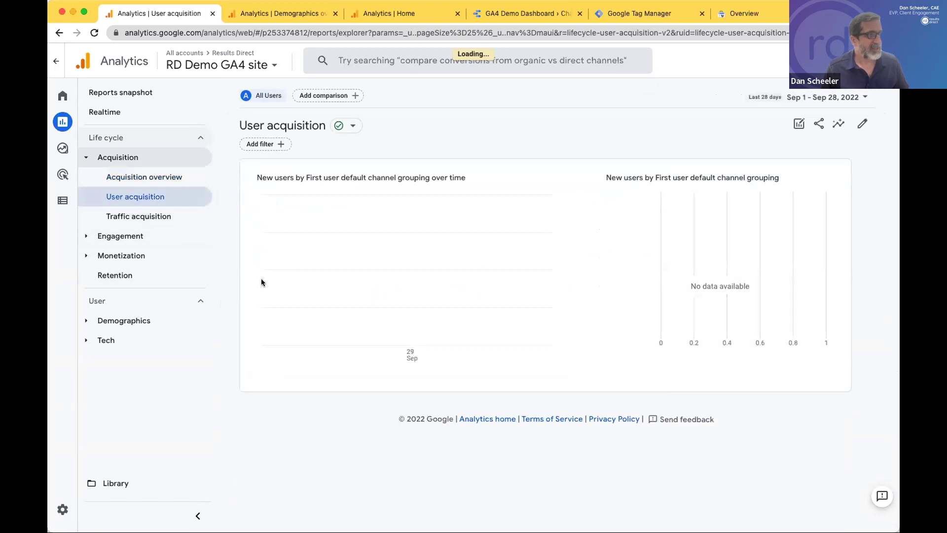
scroll(324, 333, "down", 5)
scroll(324, 334, "down", 1)
Step: Go through Engagement overview and Events to the file_download event detail report
left_click(120, 237)
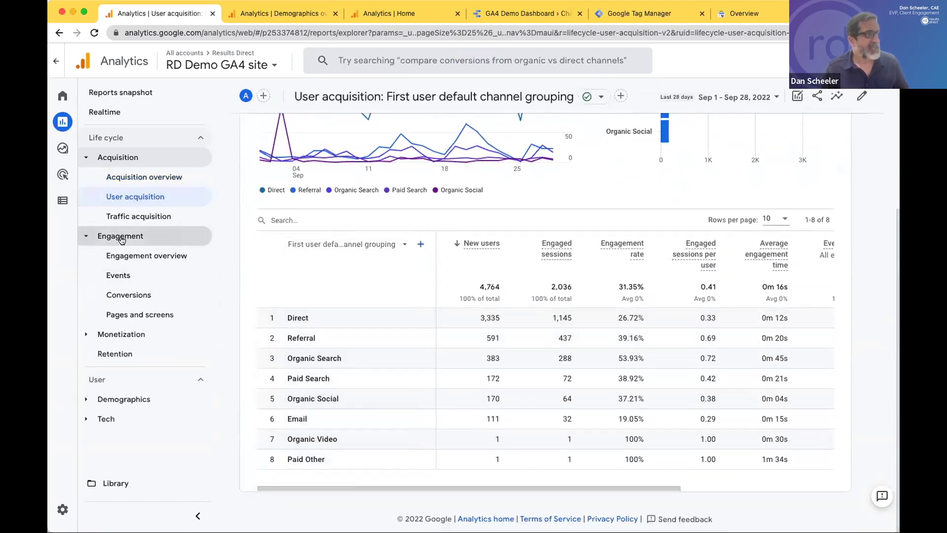
left_click(148, 256)
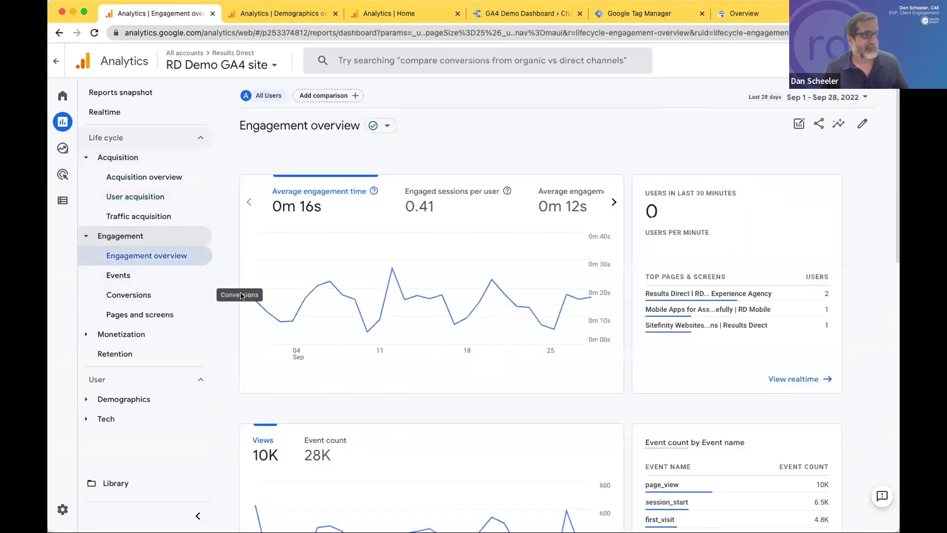
scroll(303, 307, "down", 7)
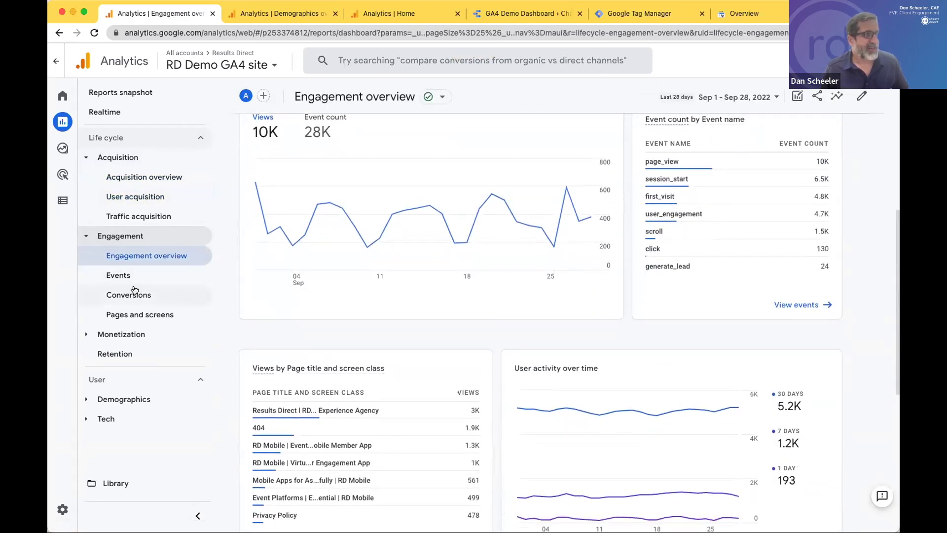
left_click(117, 277)
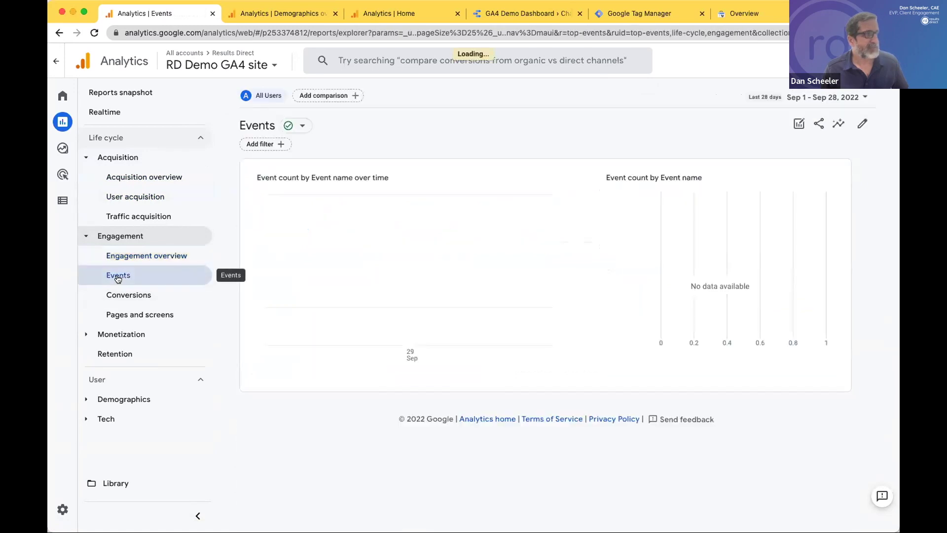
scroll(452, 318, "down", 3)
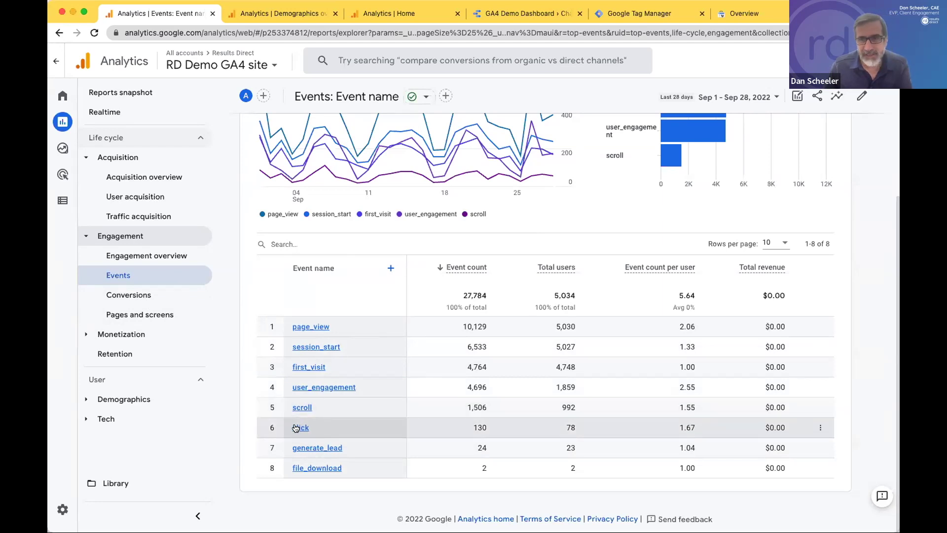
left_click(317, 469)
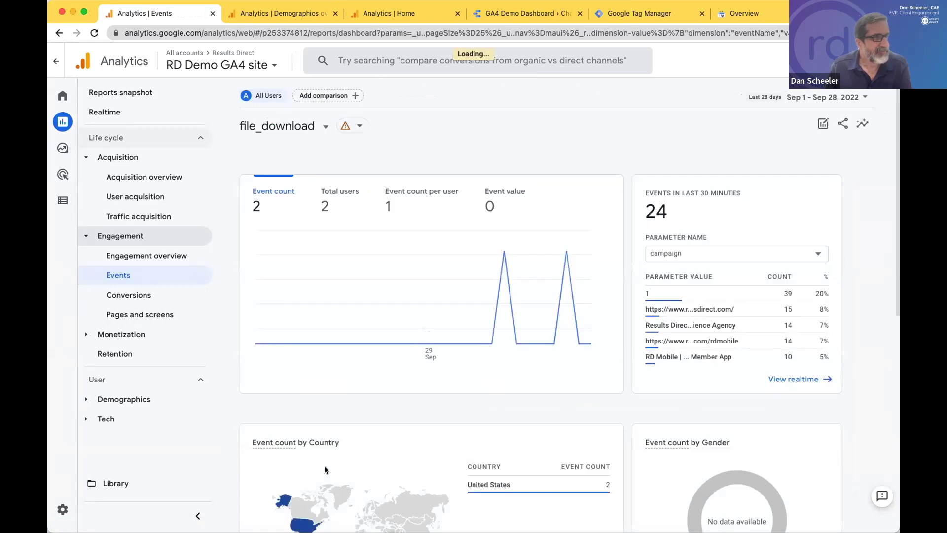
scroll(355, 444, "down", 2)
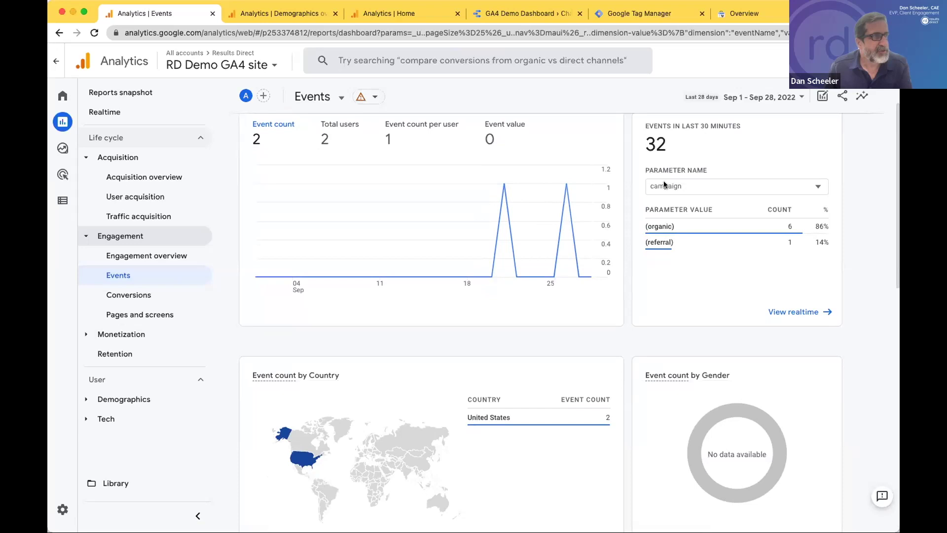
scroll(664, 183, "down", 7)
scroll(664, 183, "down", 4)
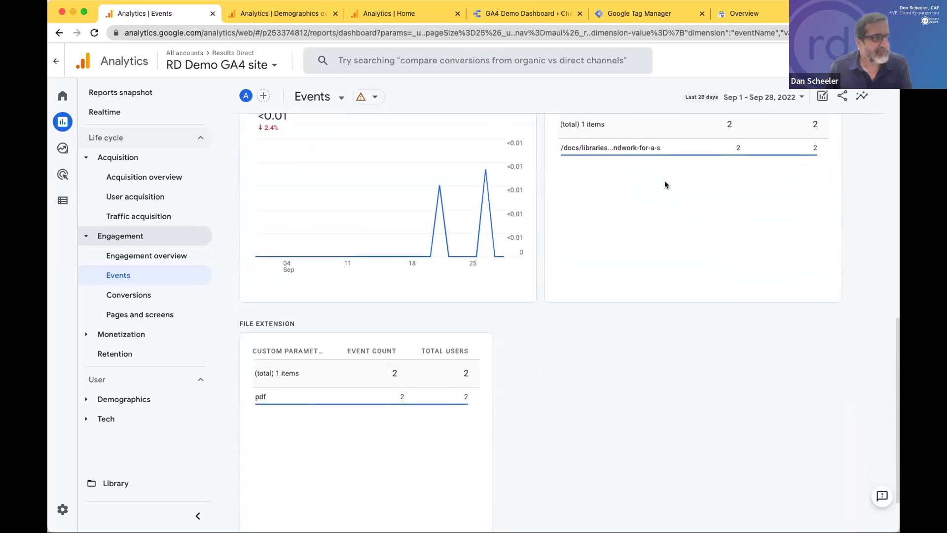
scroll(647, 199, "up", 3)
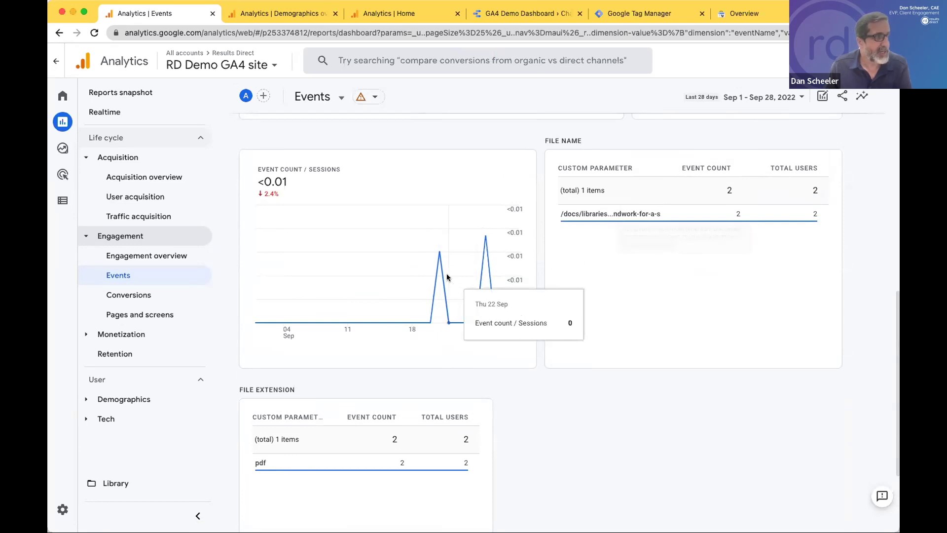
scroll(444, 273, "up", 10)
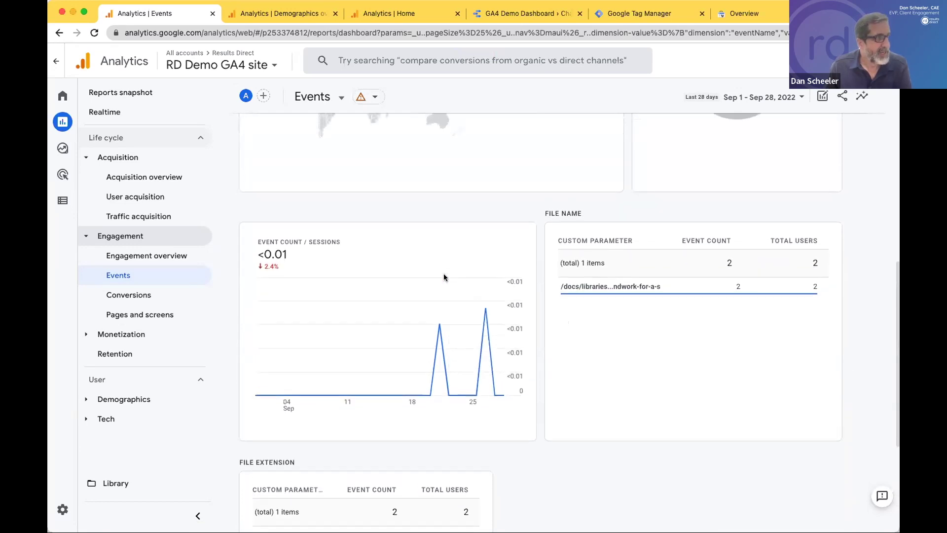
Step: Inspect the click event's detail report (130 events by country and gender), then show existing events
left_click(112, 278)
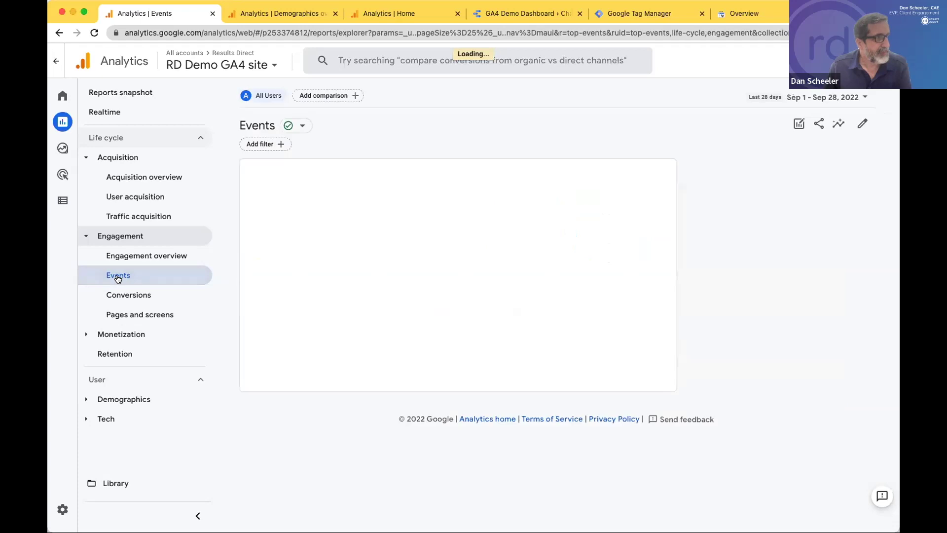
scroll(305, 355, "down", 5)
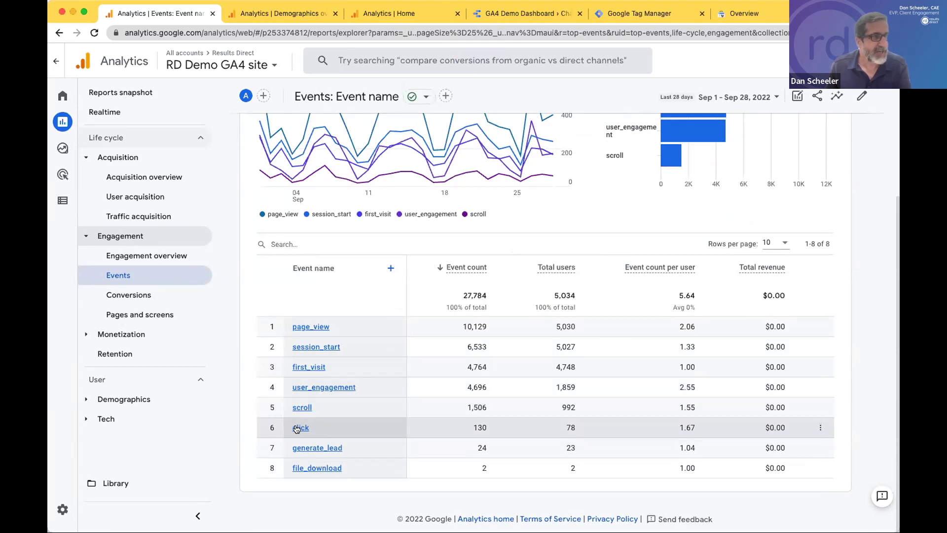
left_click(296, 428)
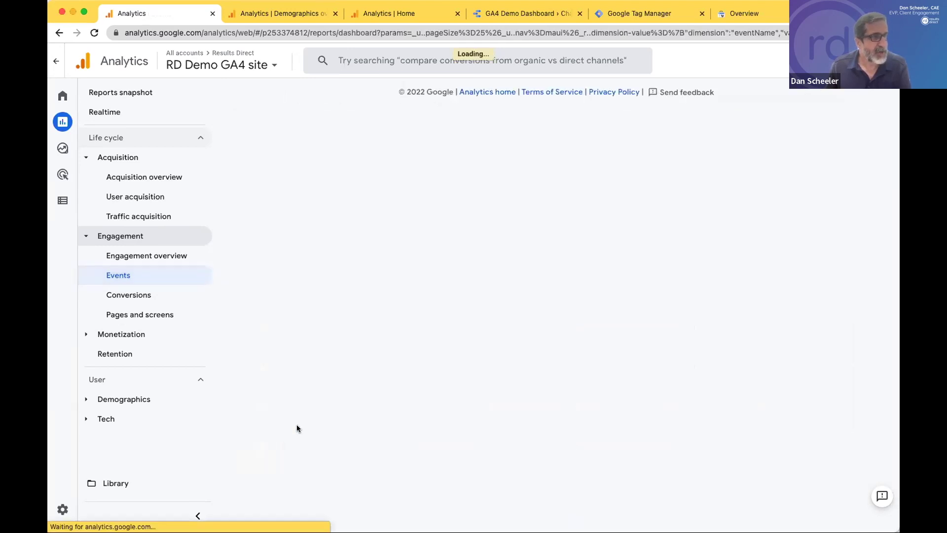
scroll(311, 415, "down", 3)
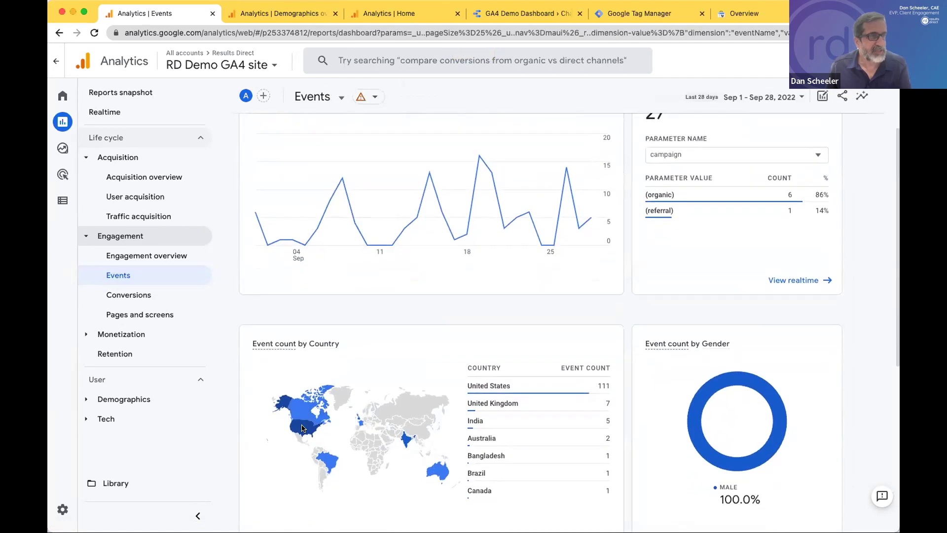
scroll(568, 389, "down", 3)
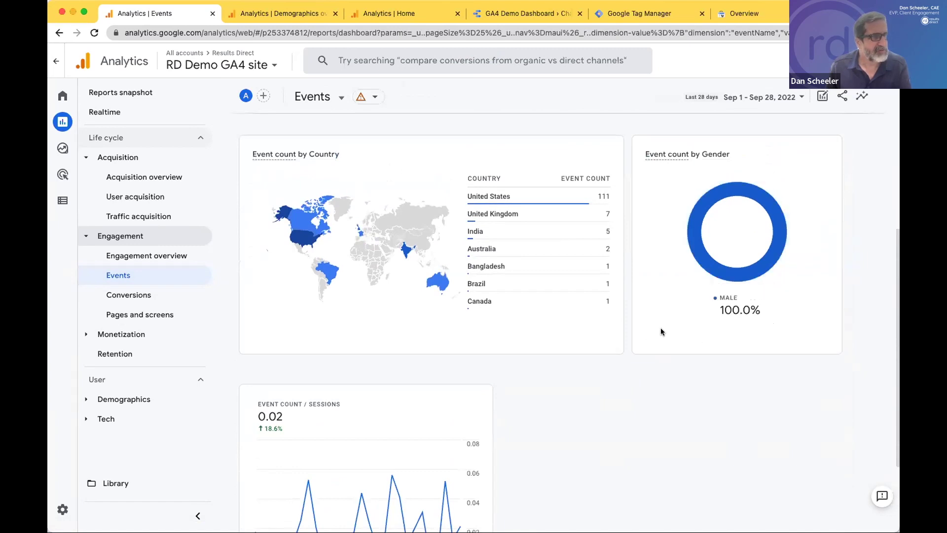
scroll(664, 333, "down", 3)
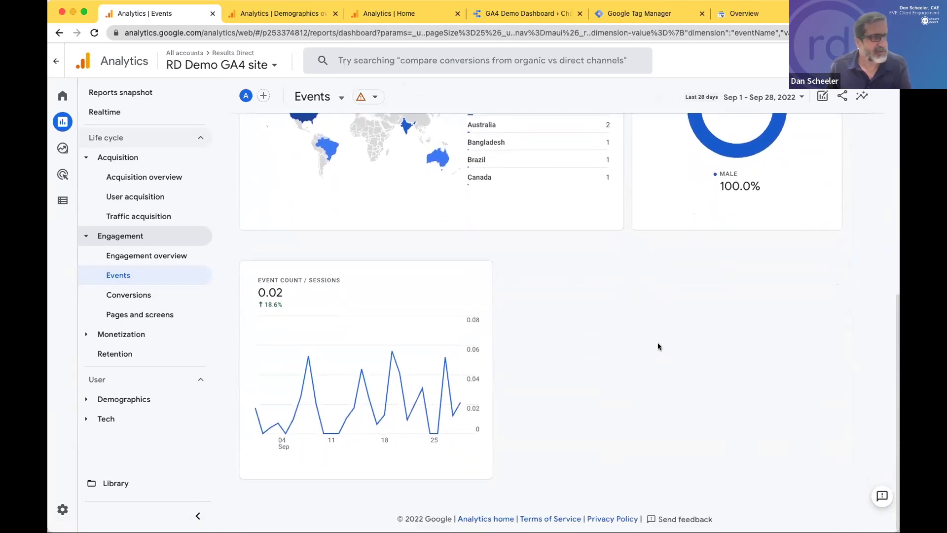
scroll(658, 342, "up", 5)
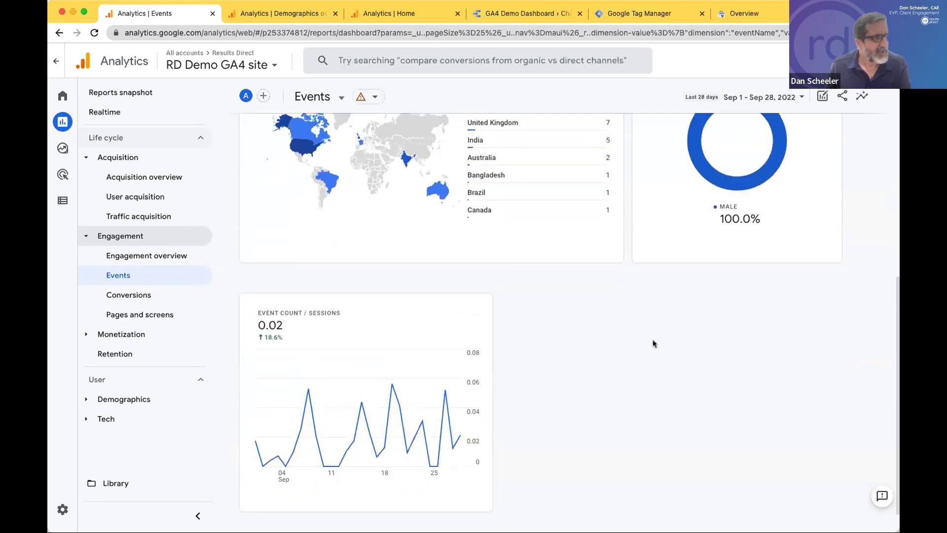
scroll(652, 339, "up", 3)
scroll(652, 339, "down", 5)
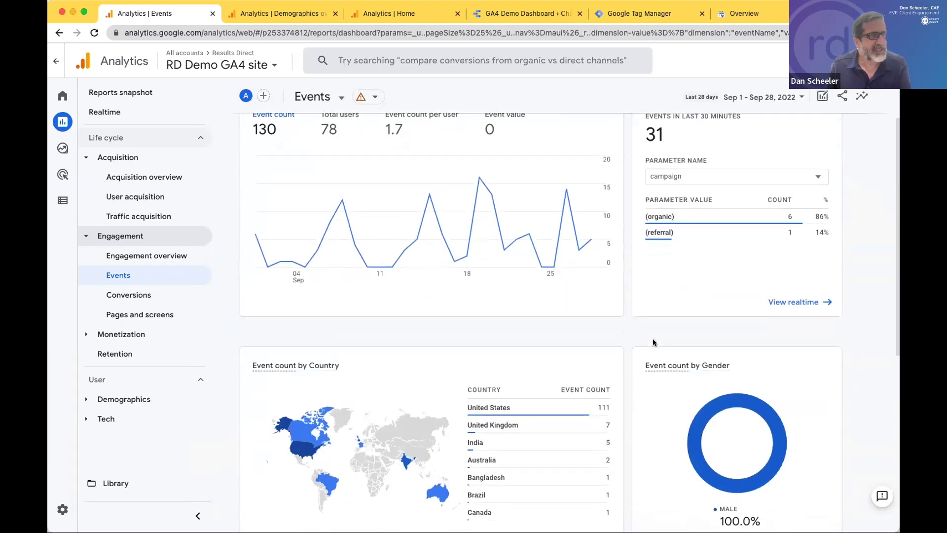
scroll(653, 339, "down", 1)
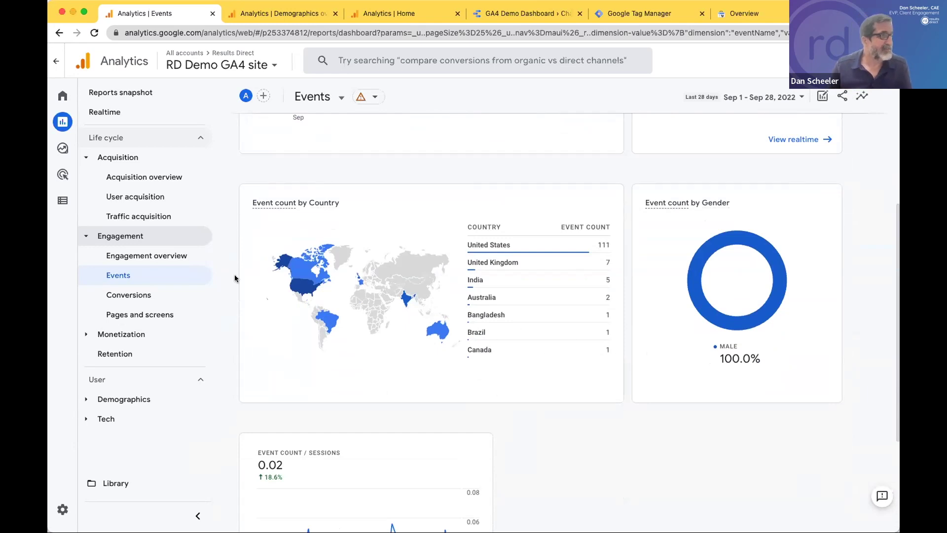
mouse_move(55, 217)
left_click(63, 200)
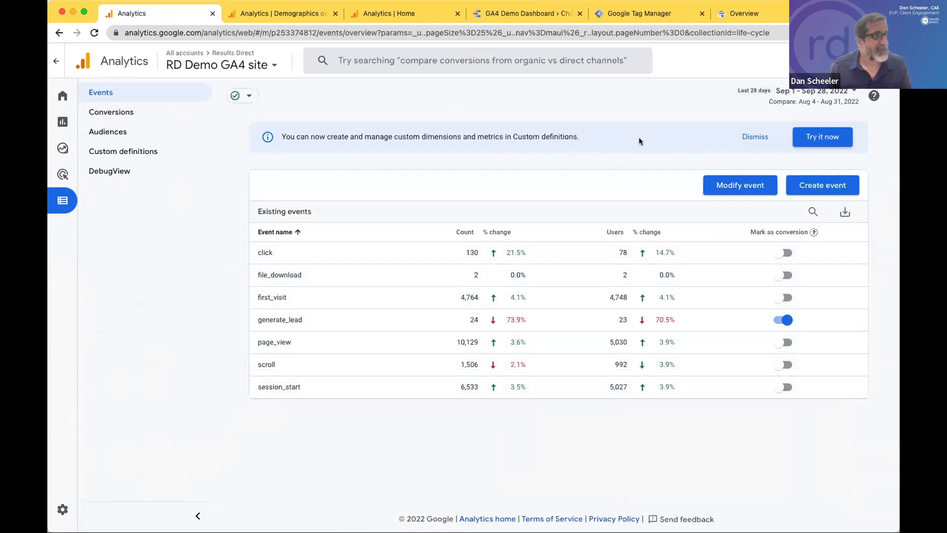
Step: Go to custom definitions listing the Currency, File Extension, File Name and Value dimensions
left_click(824, 139)
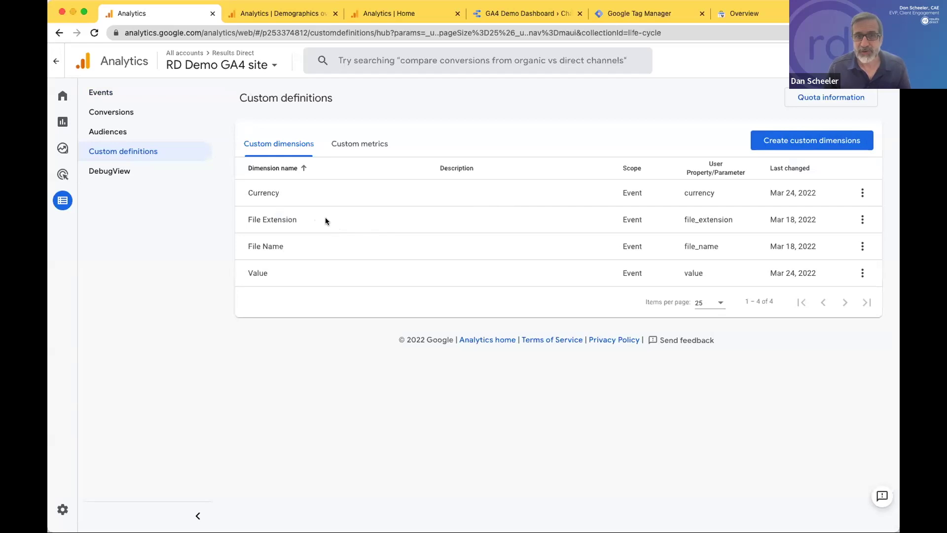
Step: Create and save an event-scoped custom dimension 'Link URL' using the link_url parameter
left_click(782, 143)
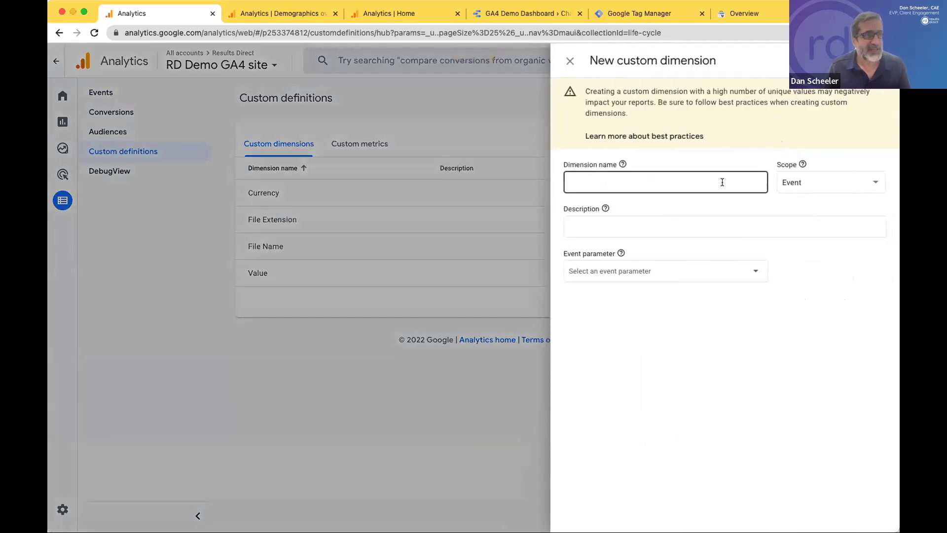
left_click(680, 269)
scroll(679, 340, "down", 4)
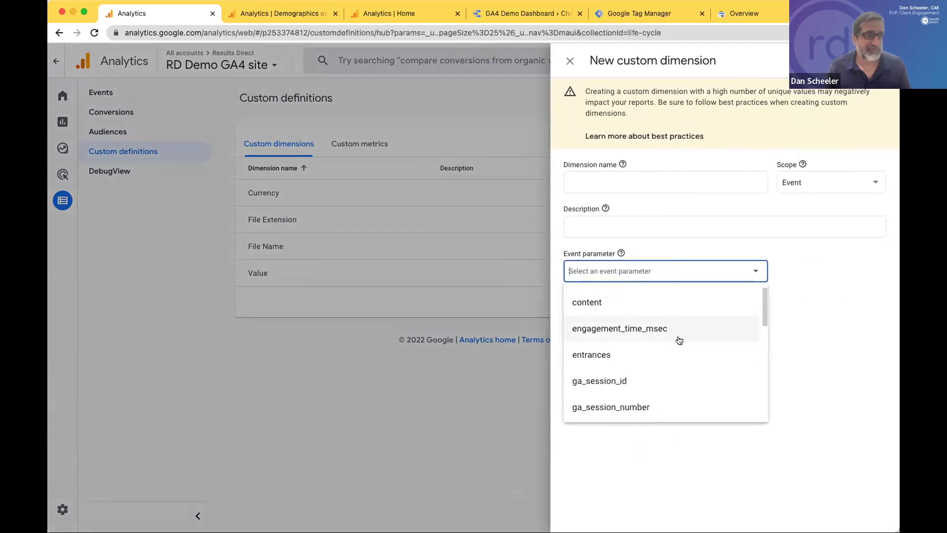
scroll(679, 340, "down", 3)
scroll(662, 332, "up", 2)
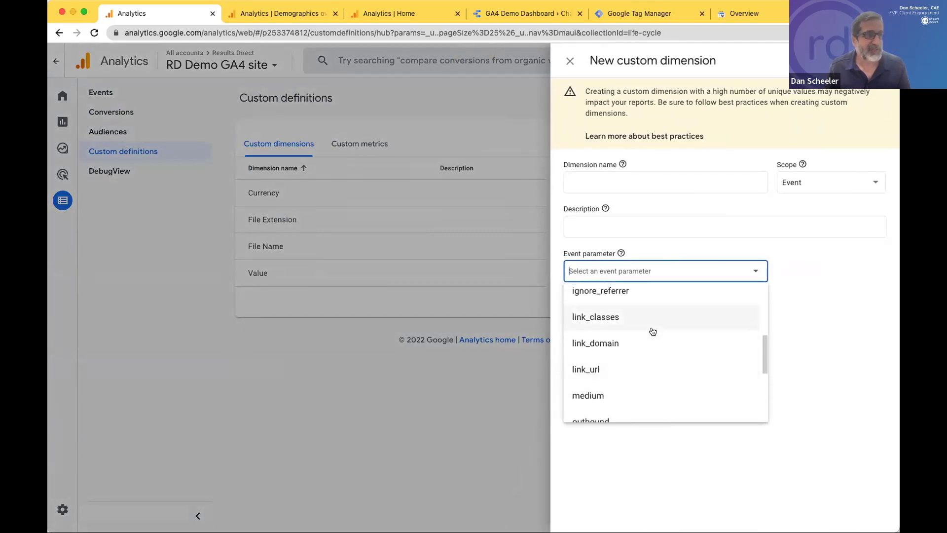
left_click(610, 394)
left_click(621, 175)
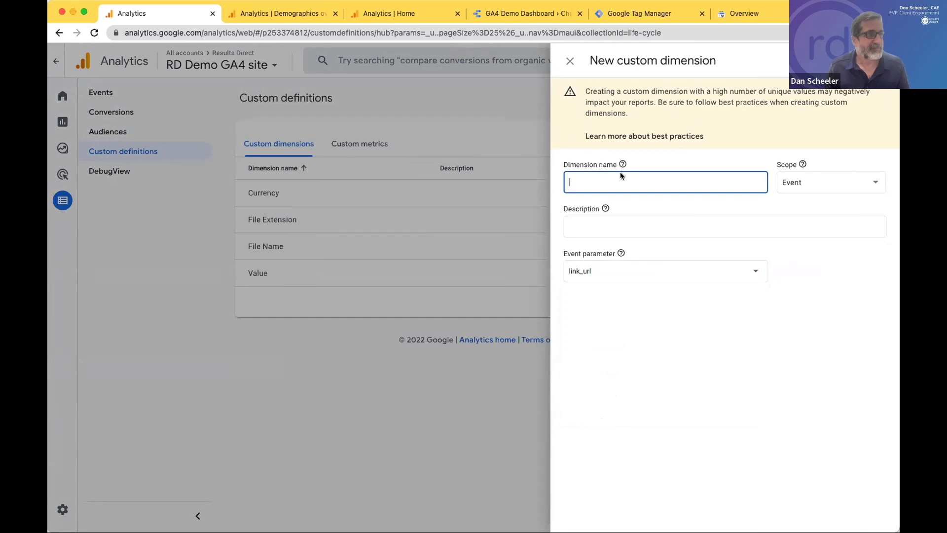
type("Link ")
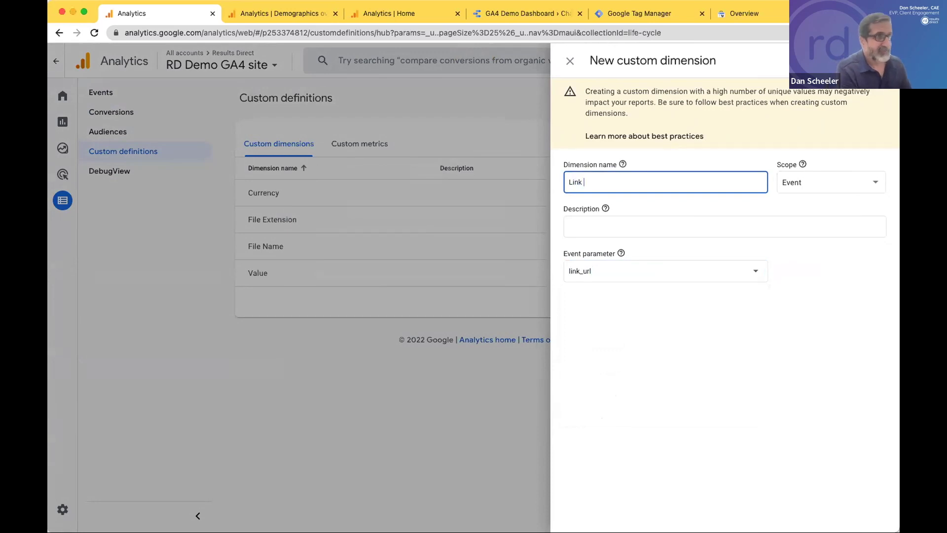
type("UTL")
key("BackSpace")
key("BackSpace")
type("RL")
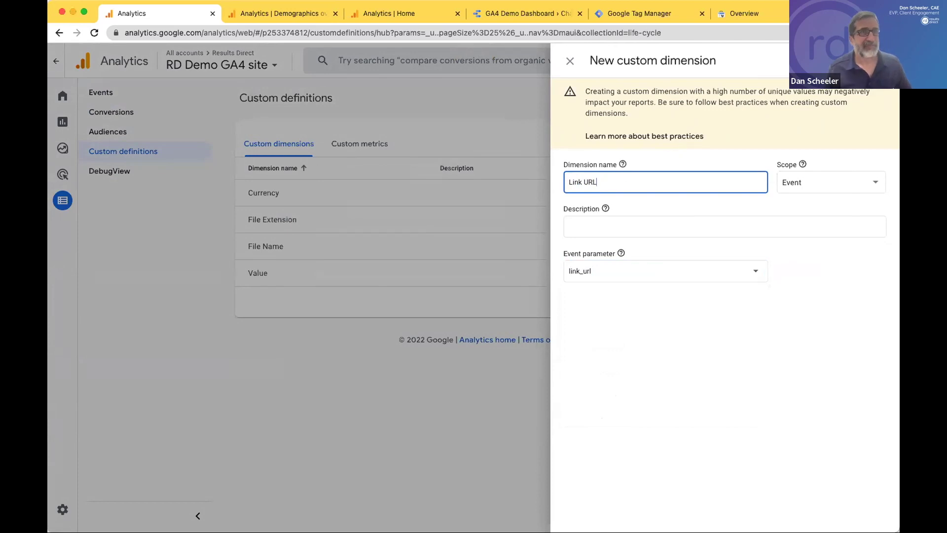
left_click(873, 61)
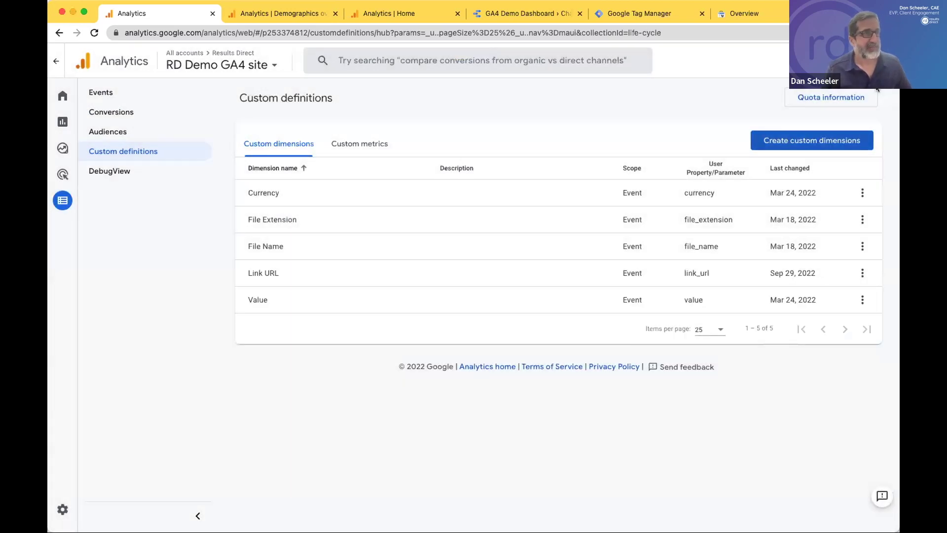
Step: Browse Engagement's Events and Pages and screens reports, ending on Events with 27,784 total events
left_click(66, 127)
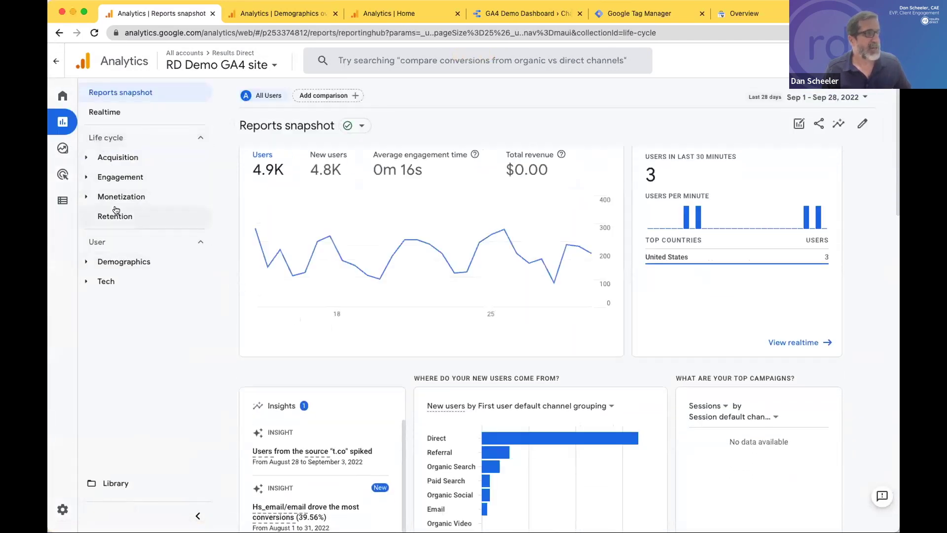
left_click(95, 178)
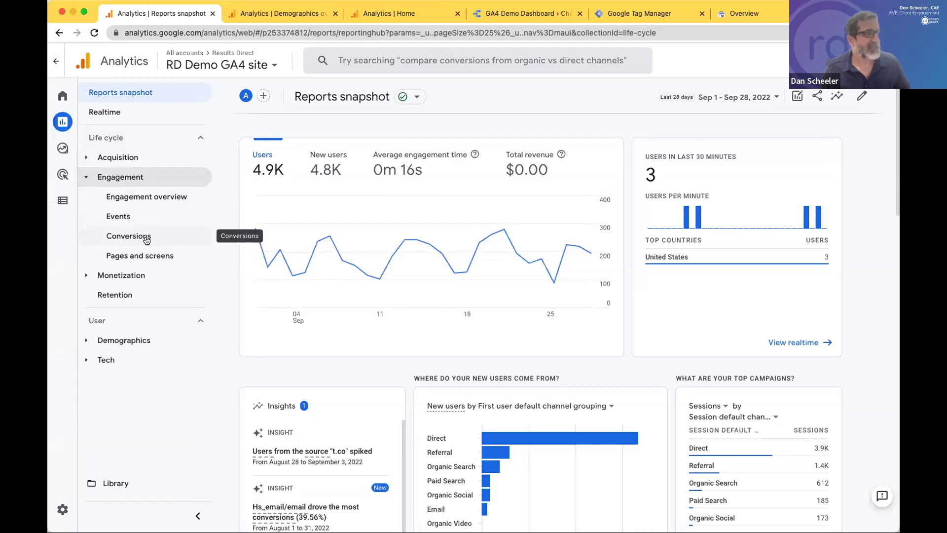
left_click(120, 218)
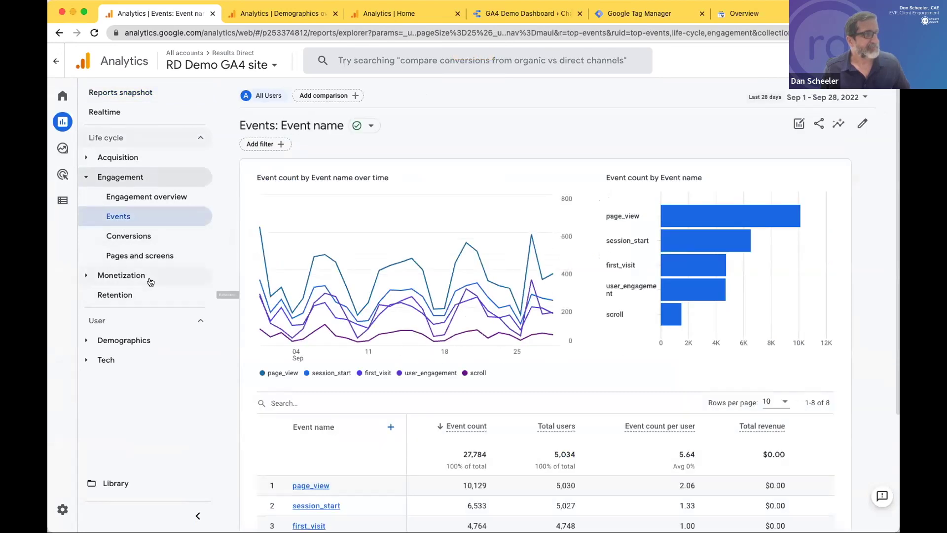
left_click(146, 257)
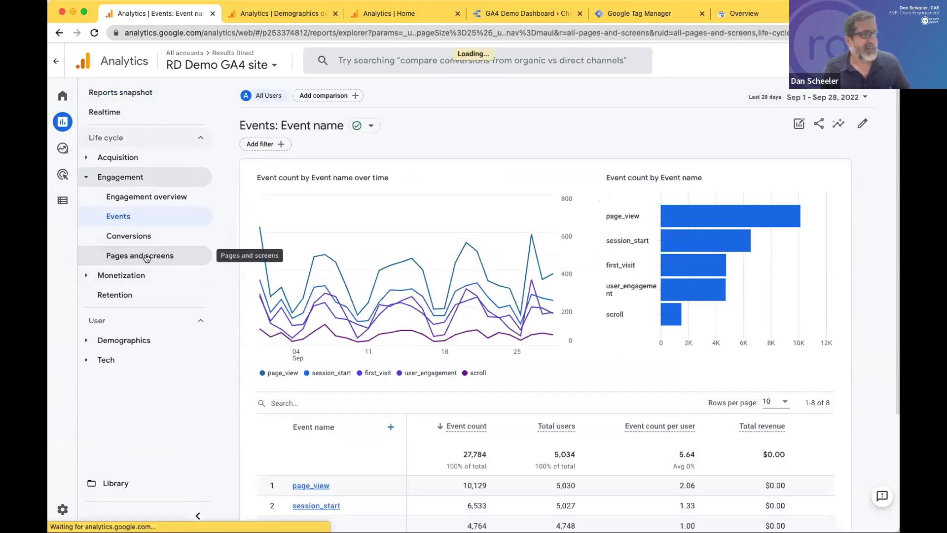
scroll(433, 291, "down", 5)
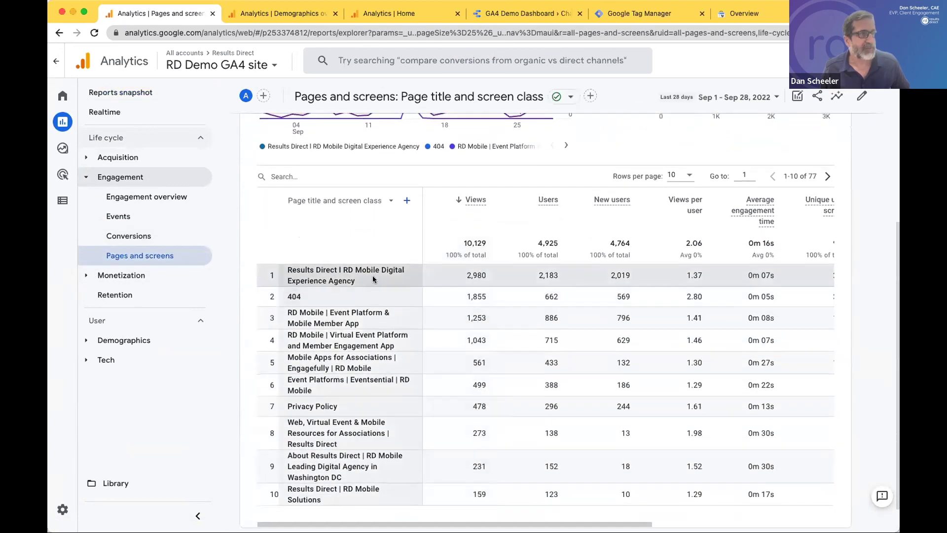
scroll(373, 278, "down", 2)
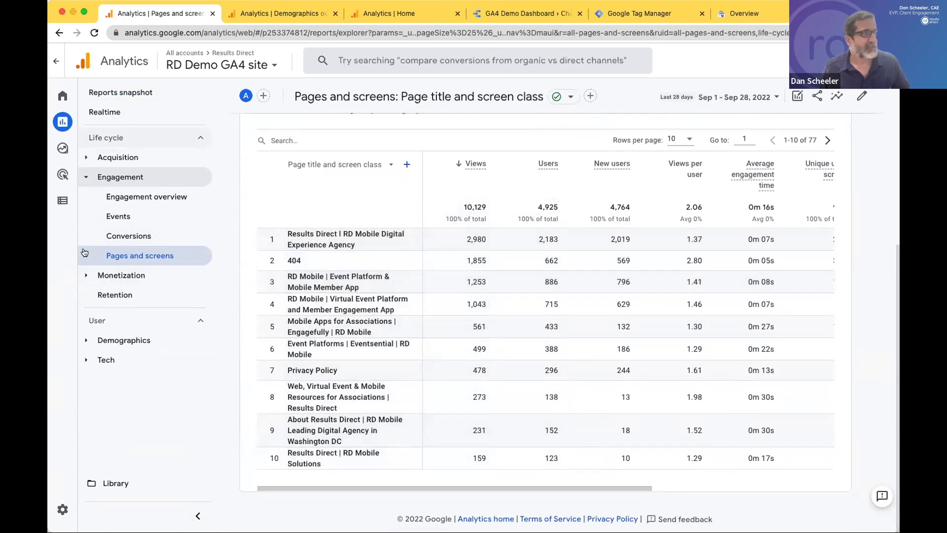
left_click(116, 217)
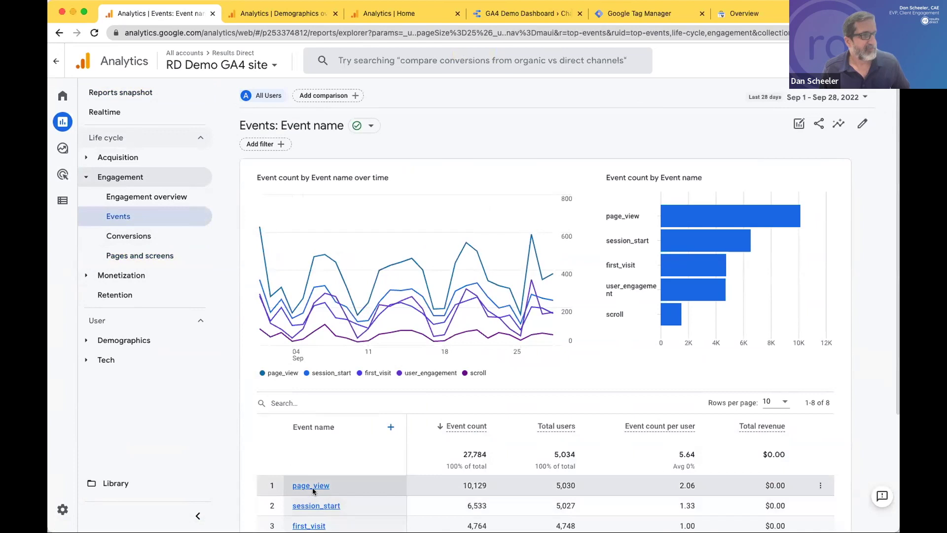
Step: Open and scroll through the page_view event detail report
left_click(312, 486)
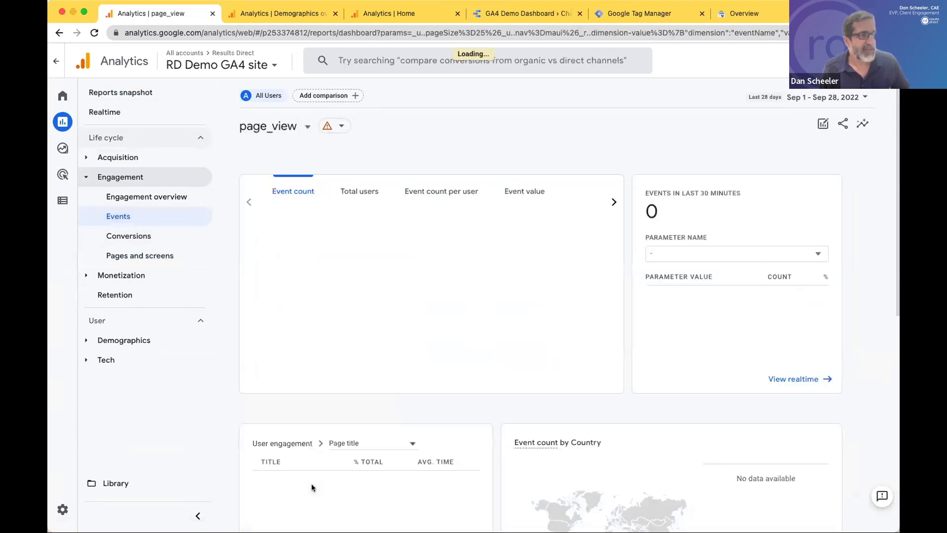
scroll(306, 466, "down", 2)
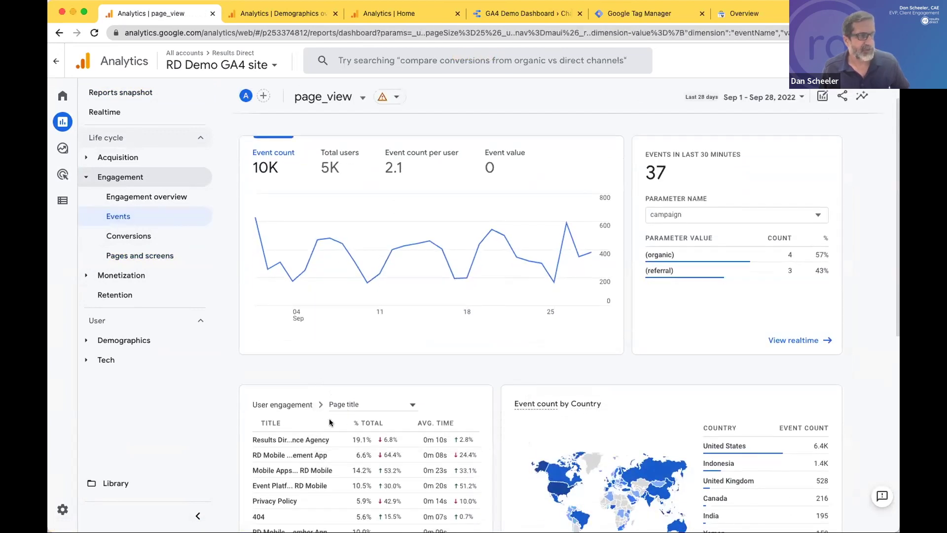
scroll(320, 449, "down", 4)
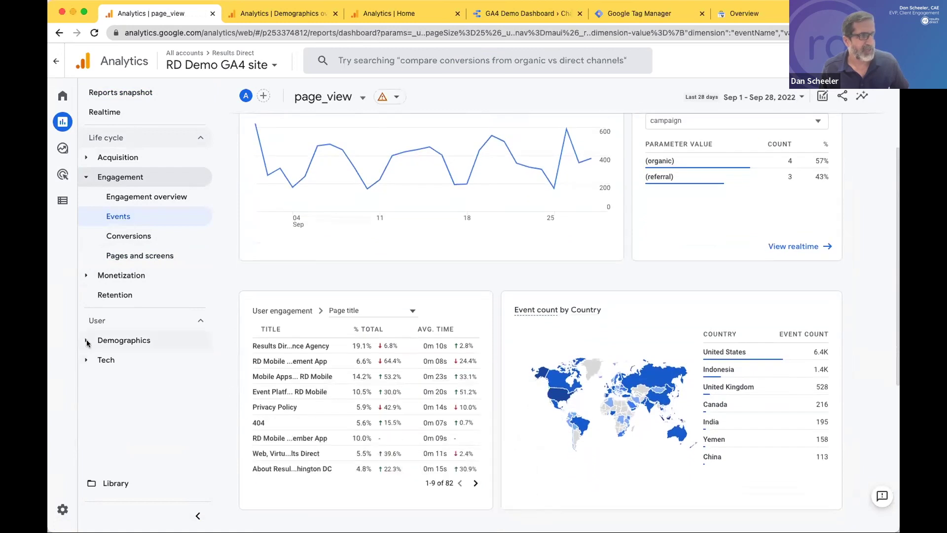
Step: Open the Demographics overview and scroll down to its Age and Language cards
left_click(99, 341)
left_click(132, 360)
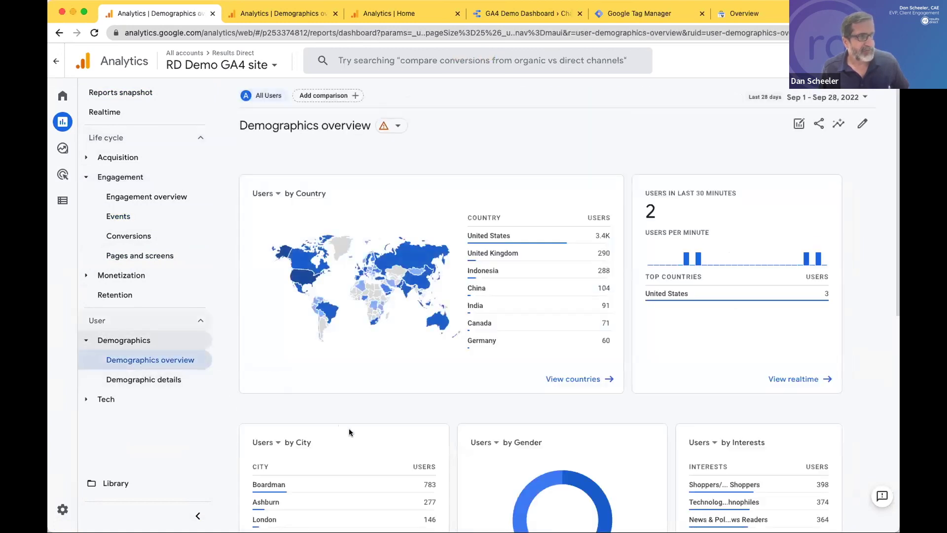
scroll(349, 427, "down", 4)
scroll(353, 425, "down", 2)
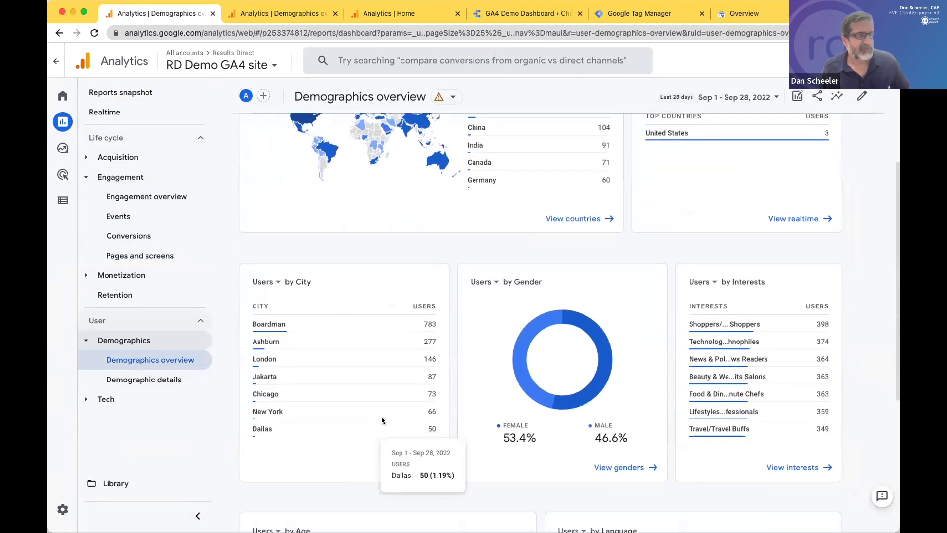
scroll(464, 397, "down", 4)
scroll(469, 395, "down", 5)
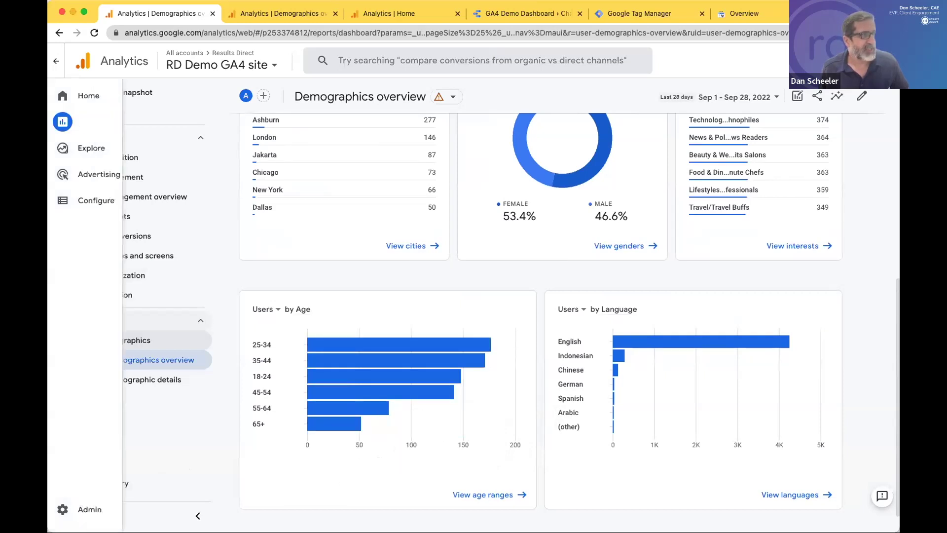
Step: Look at the Admin settings, then return Home to 1.2K users and 8 conversions
left_click(61, 509)
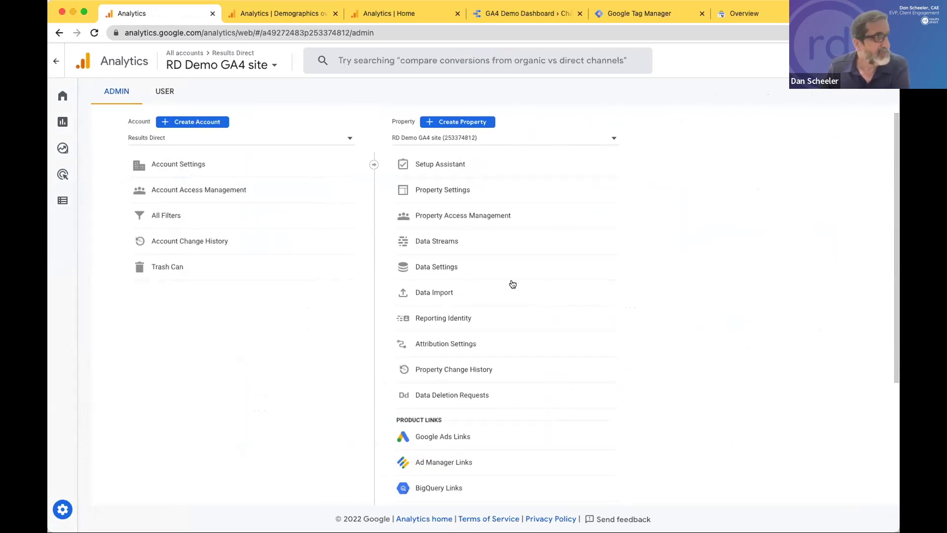
mouse_move(65, 134)
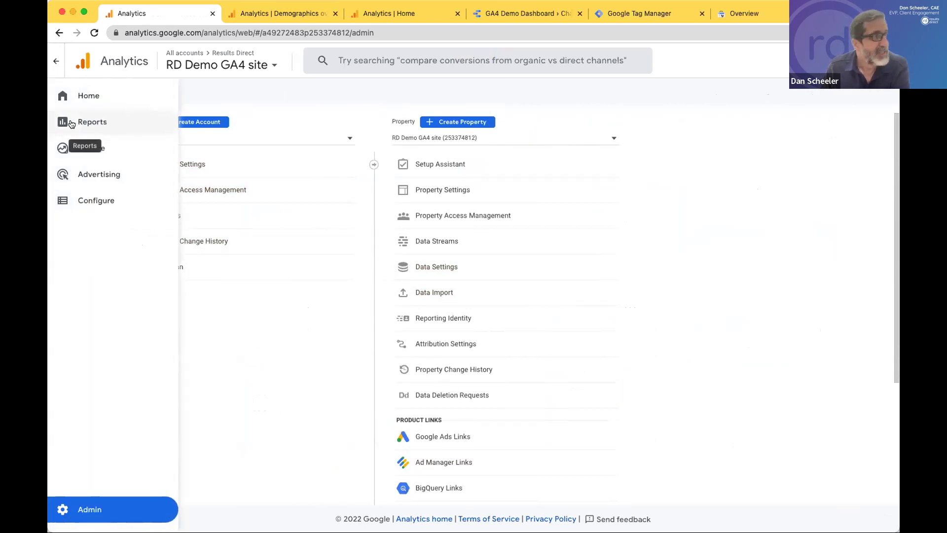
left_click(74, 103)
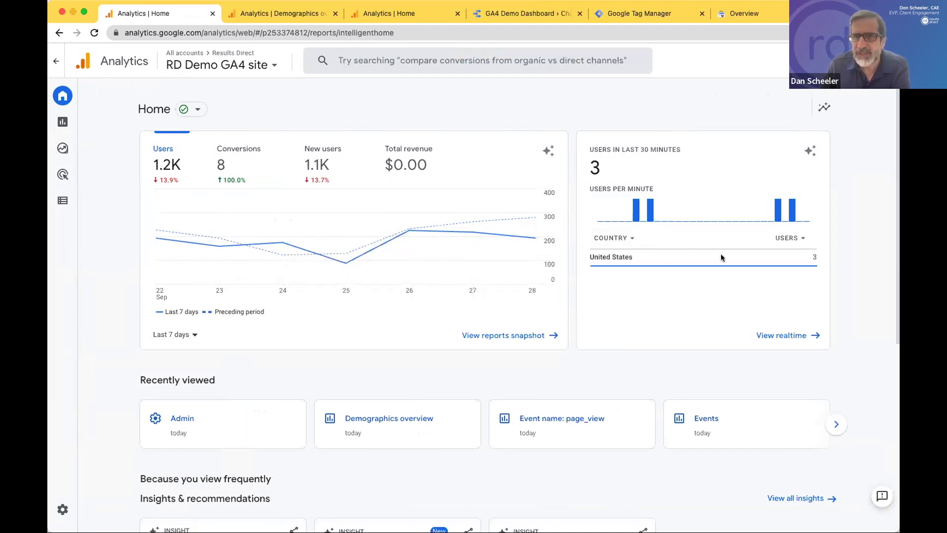
mouse_move(720, 256)
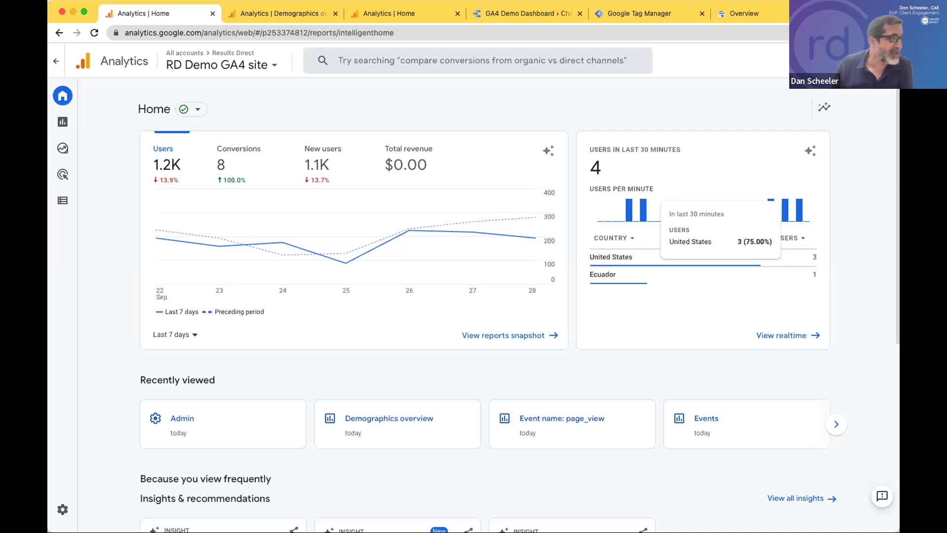
mouse_move(66, 514)
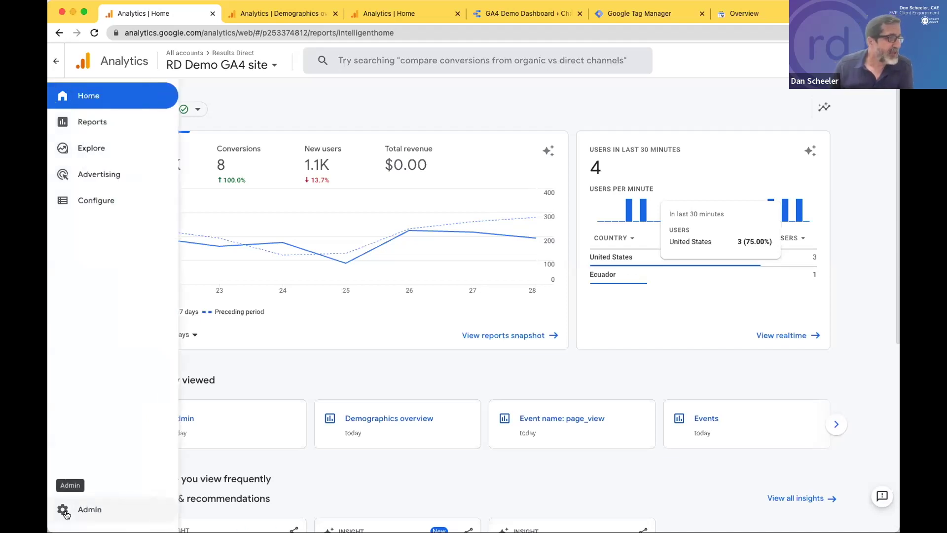
Step: Scroll through the RD Demo GA4 Admin page, then open the Advertising snapshot
left_click(71, 512)
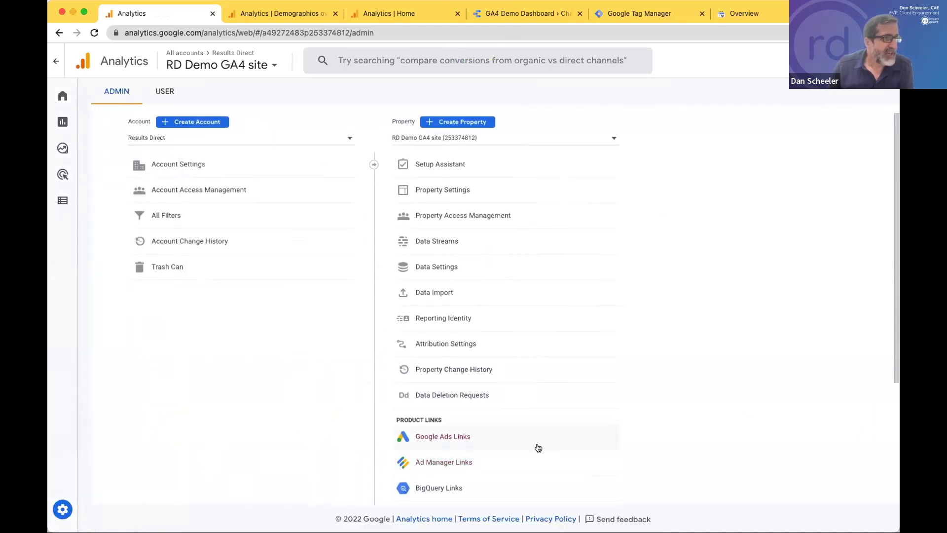
scroll(538, 448, "down", 2)
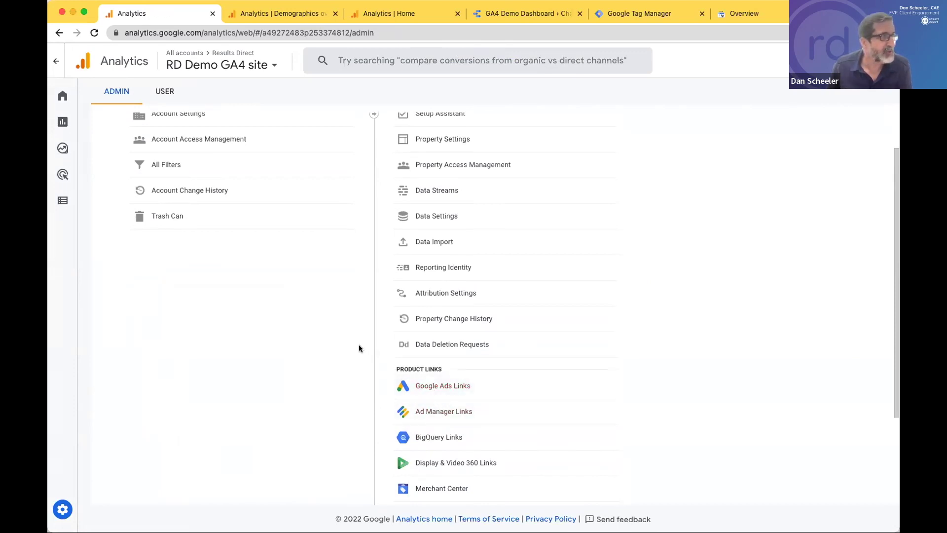
mouse_move(63, 192)
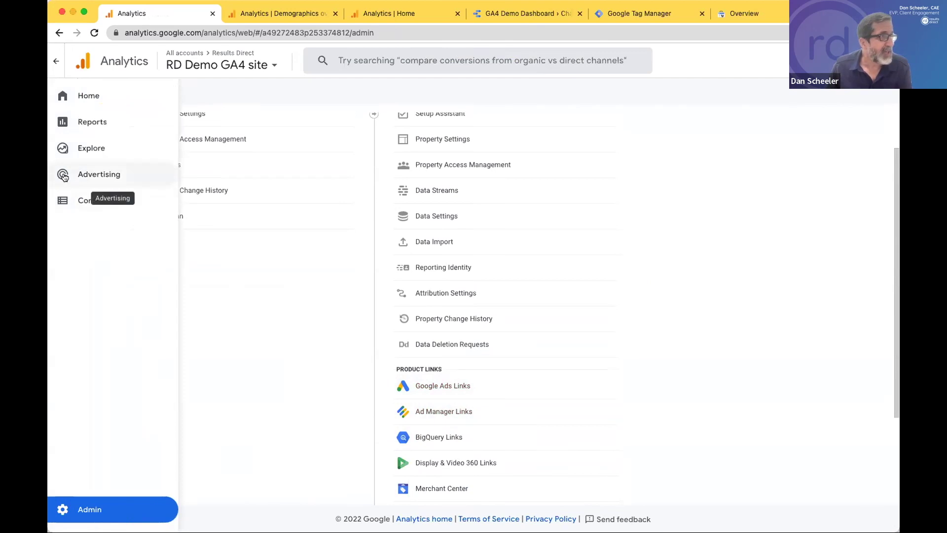
left_click(63, 177)
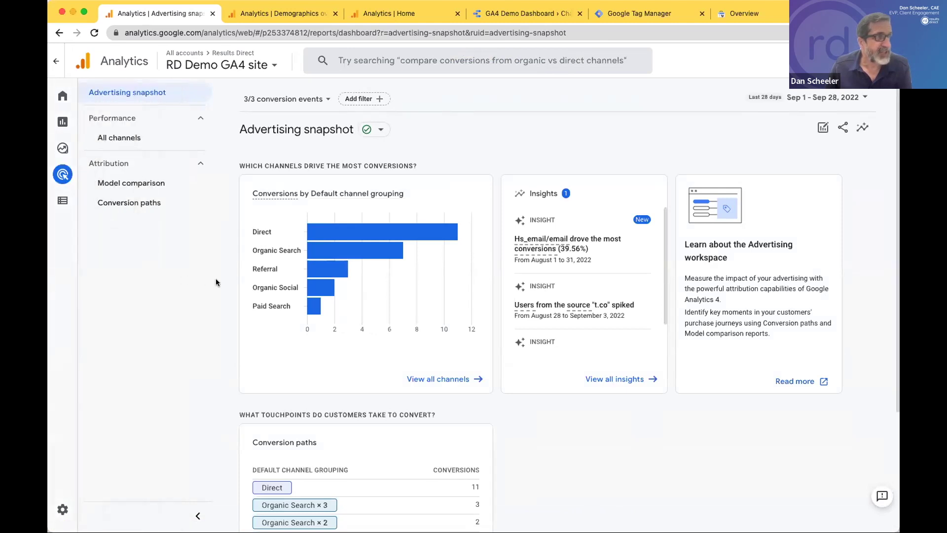
scroll(223, 281, "down", 5)
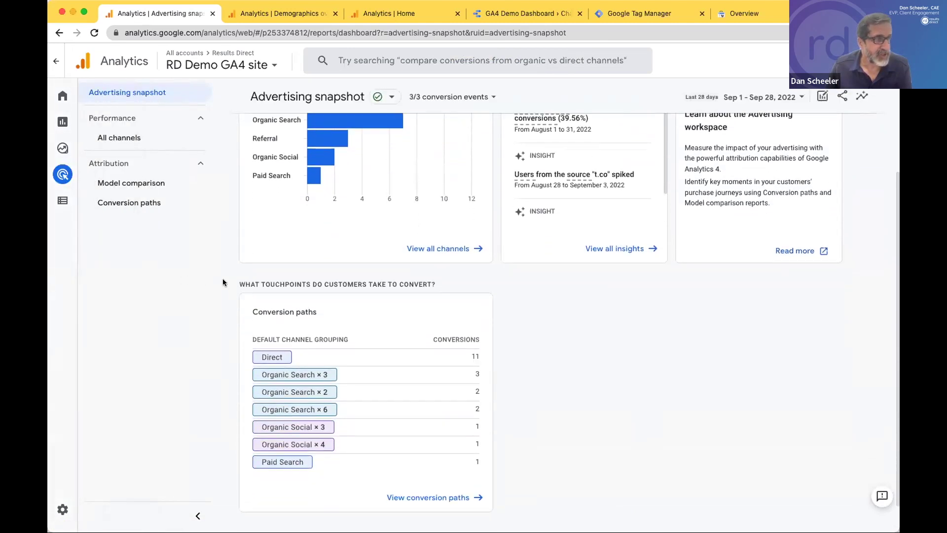
scroll(221, 282, "down", 1)
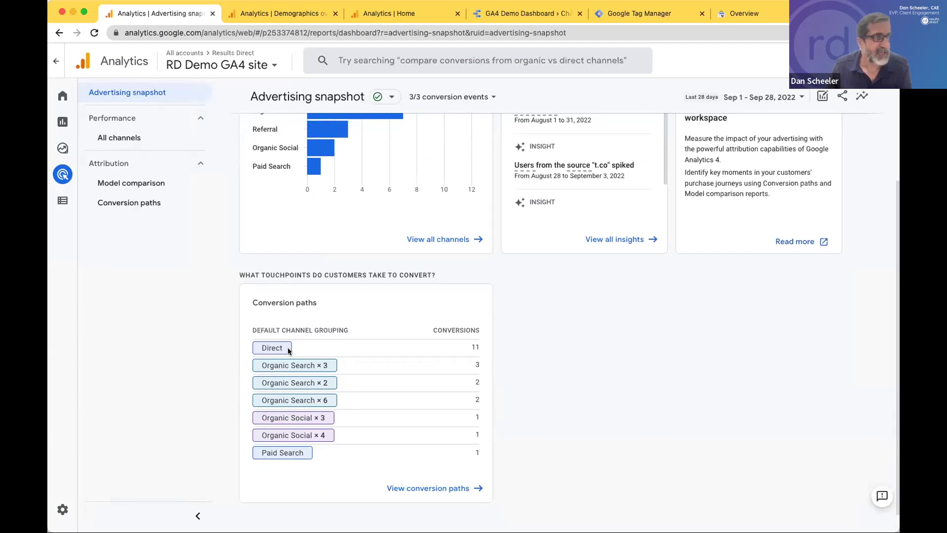
mouse_move(290, 350)
scroll(293, 348, "down", 1)
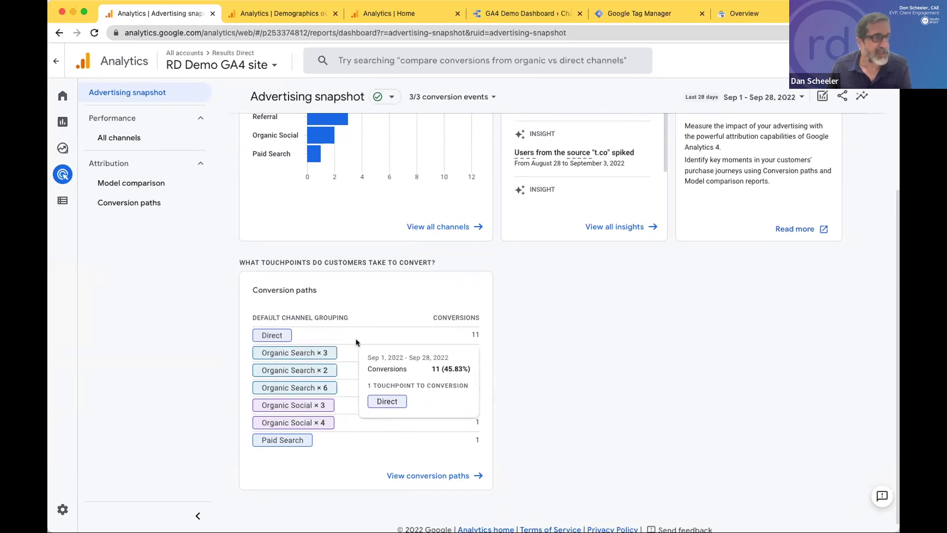
mouse_move(470, 334)
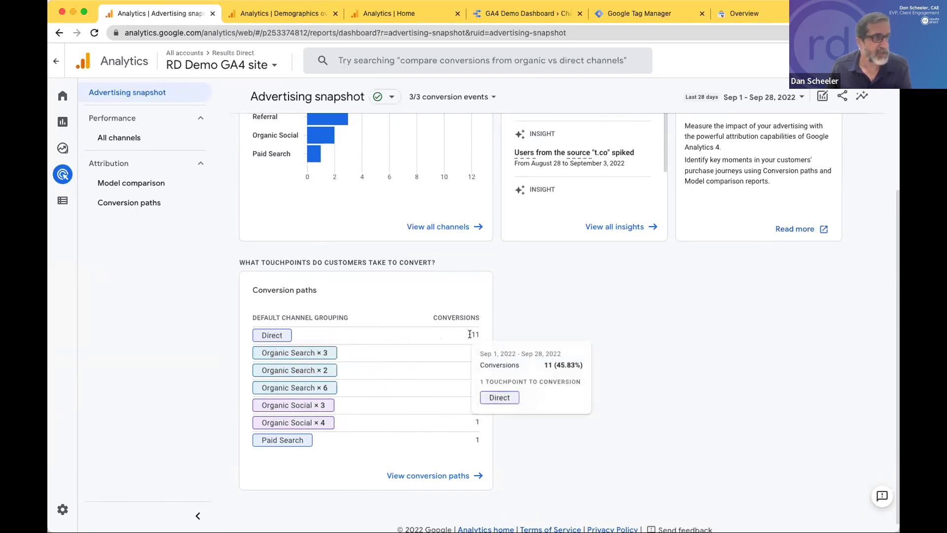
mouse_move(418, 354)
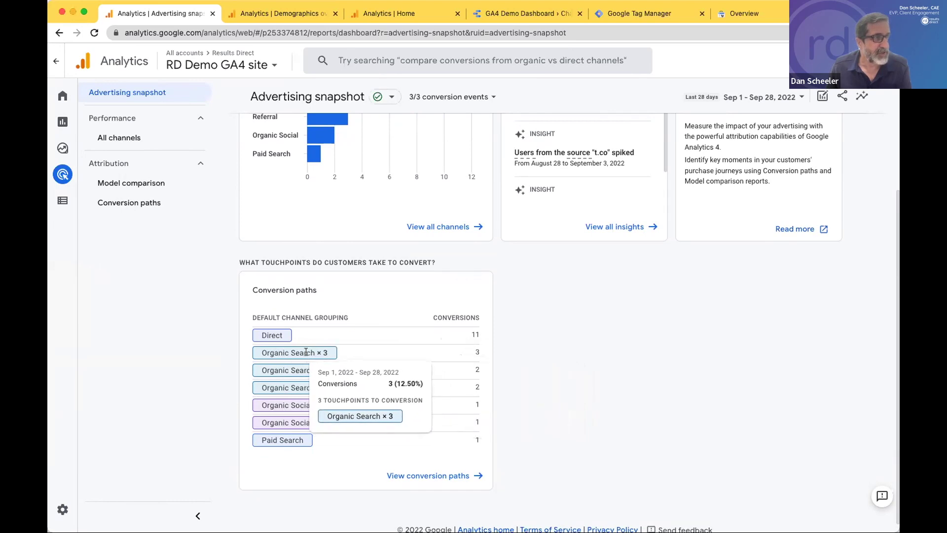
mouse_move(295, 384)
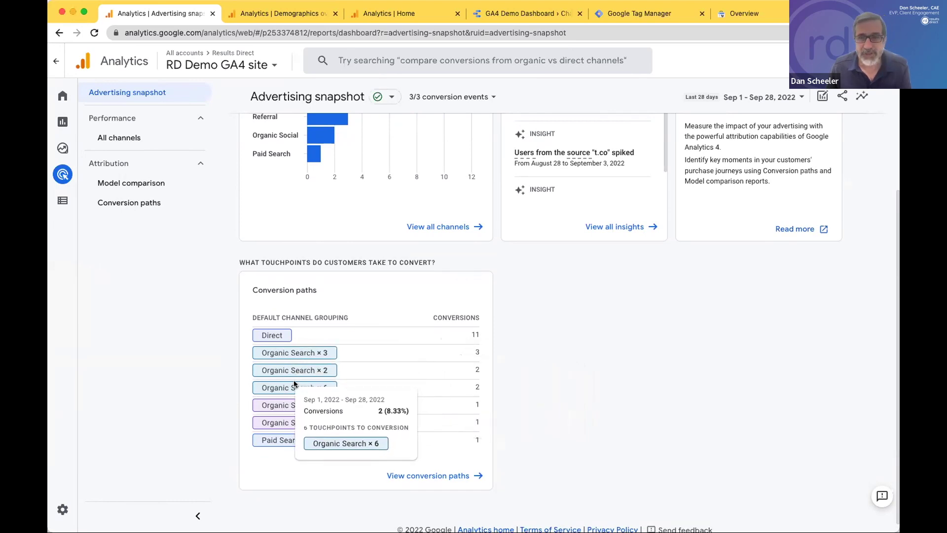
mouse_move(323, 353)
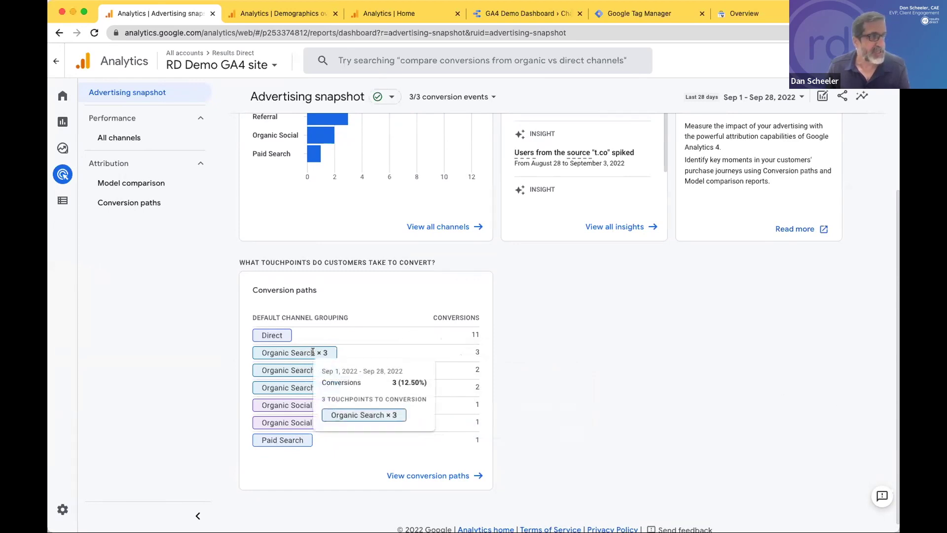
Step: Open the Conversion paths report and scroll to the top 10 channel paths for Sep 1–28, 2022
left_click(414, 476)
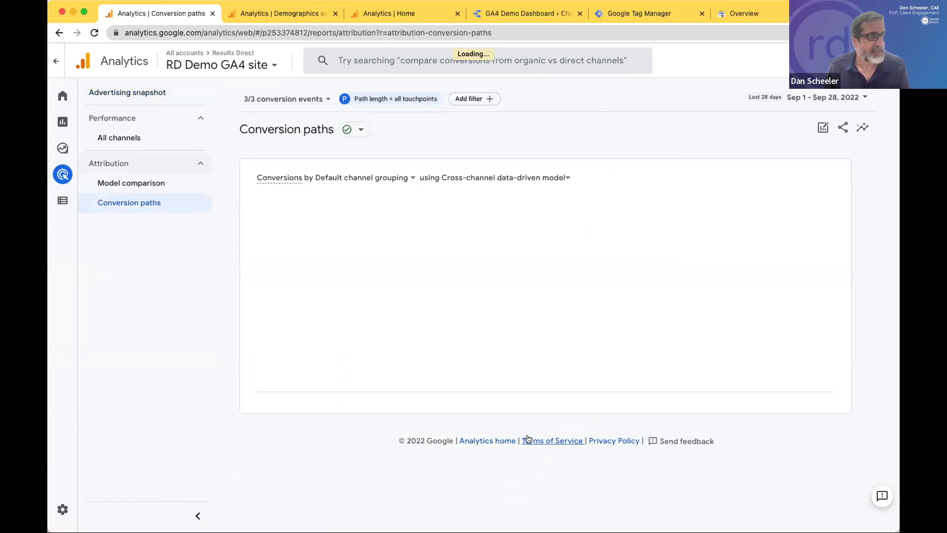
scroll(558, 436, "down", 4)
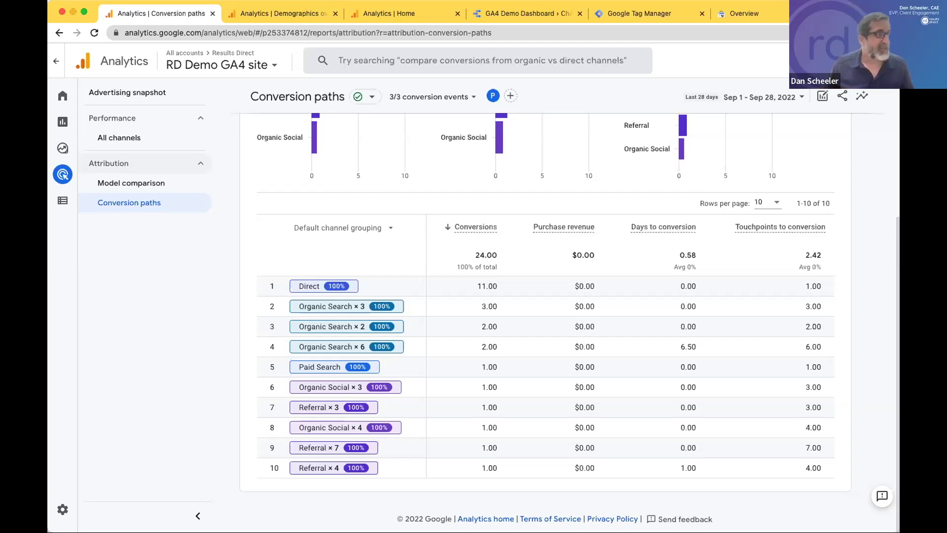
Step: Browse the account picker and select RD Sitefinity Demo to reveal its All Web Site Data view
left_click(274, 66)
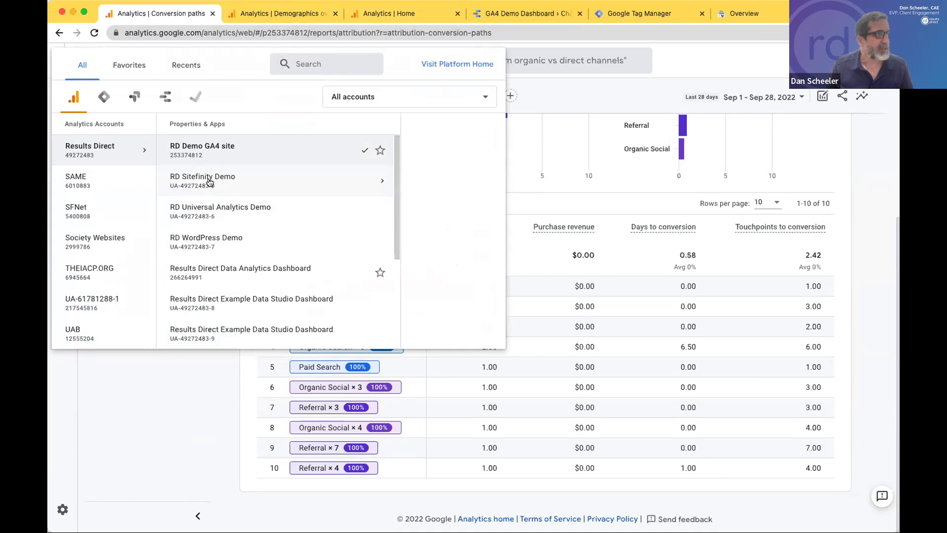
left_click(211, 182)
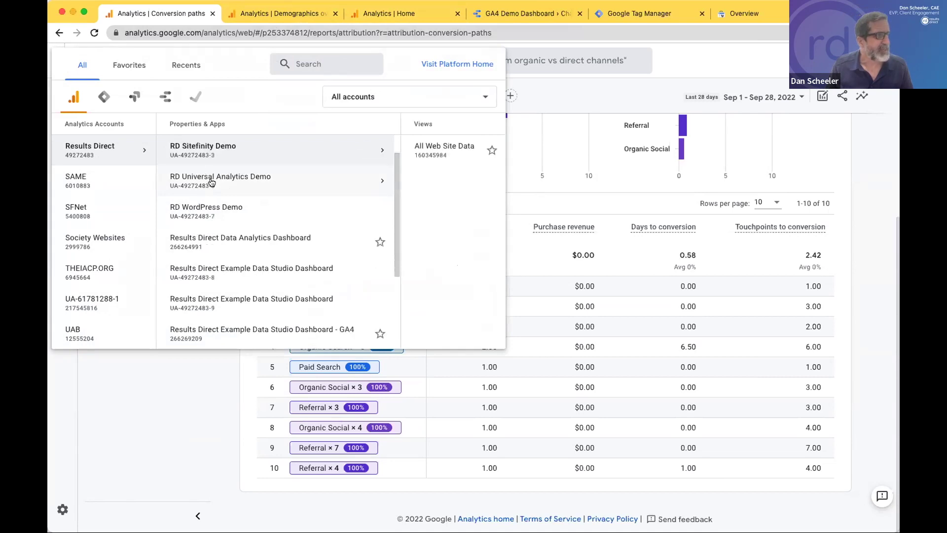
mouse_move(178, 148)
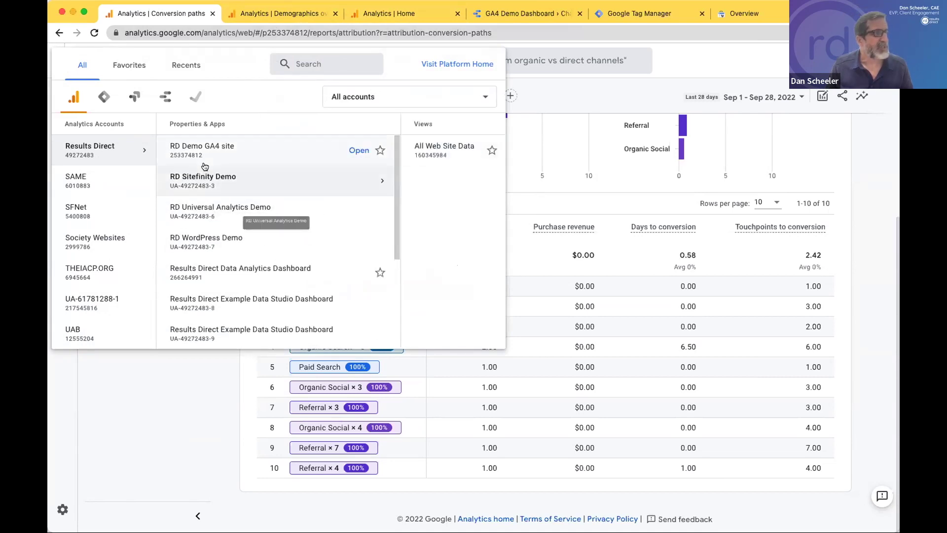
left_click(207, 151)
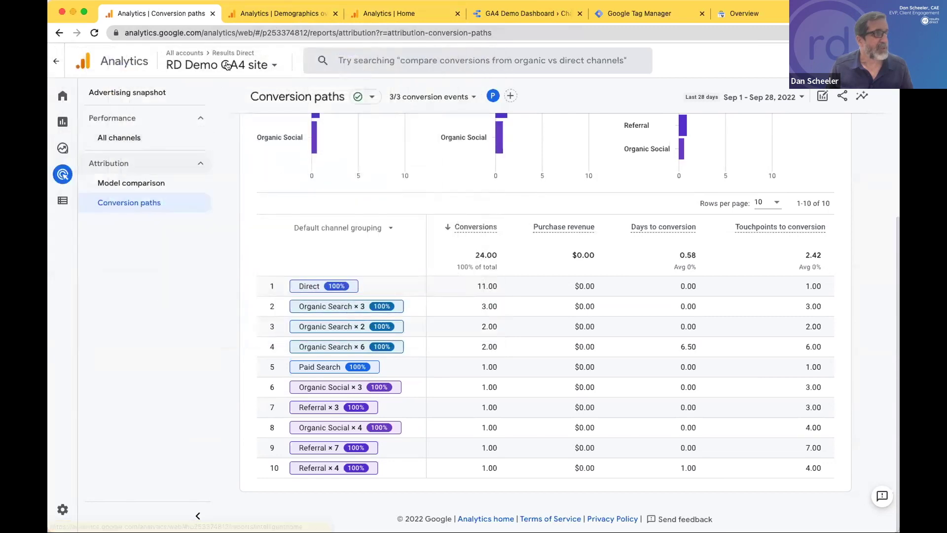
left_click(244, 94)
mouse_move(226, 150)
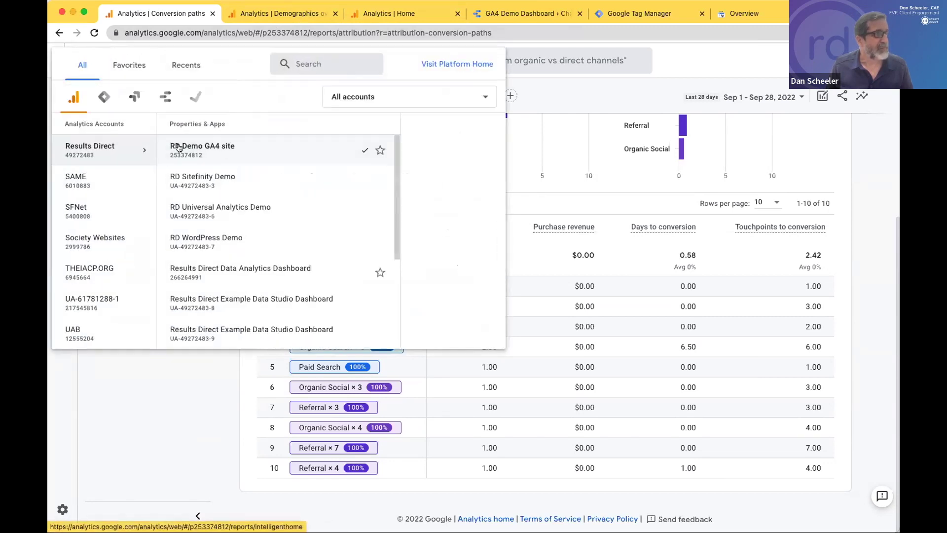
mouse_move(102, 131)
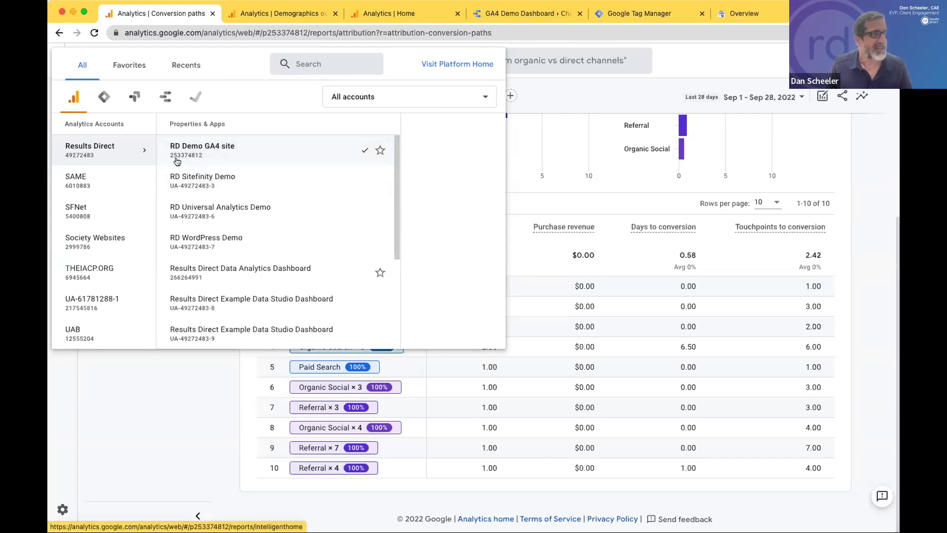
left_click(188, 182)
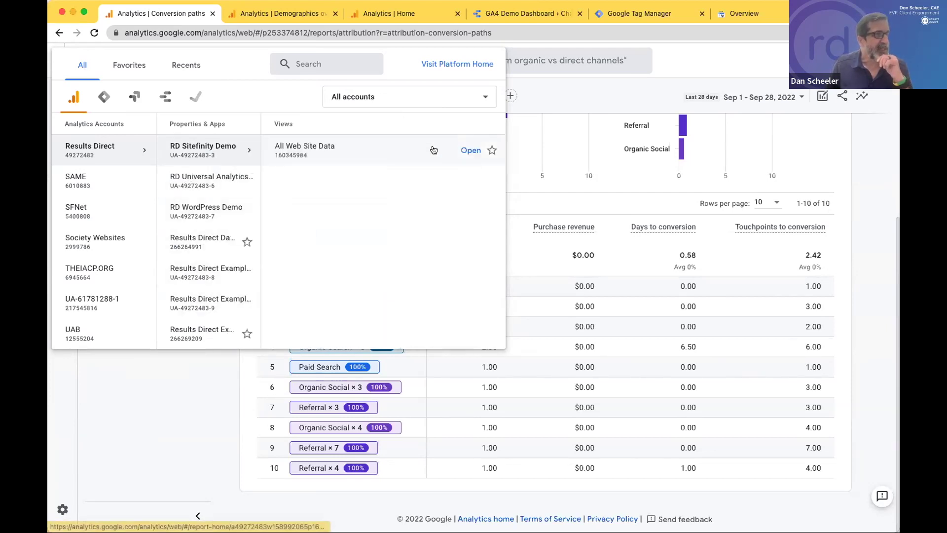
Step: From the All Web Site Data view, open Admin and then the GA4 Setup Assistant
left_click(366, 150)
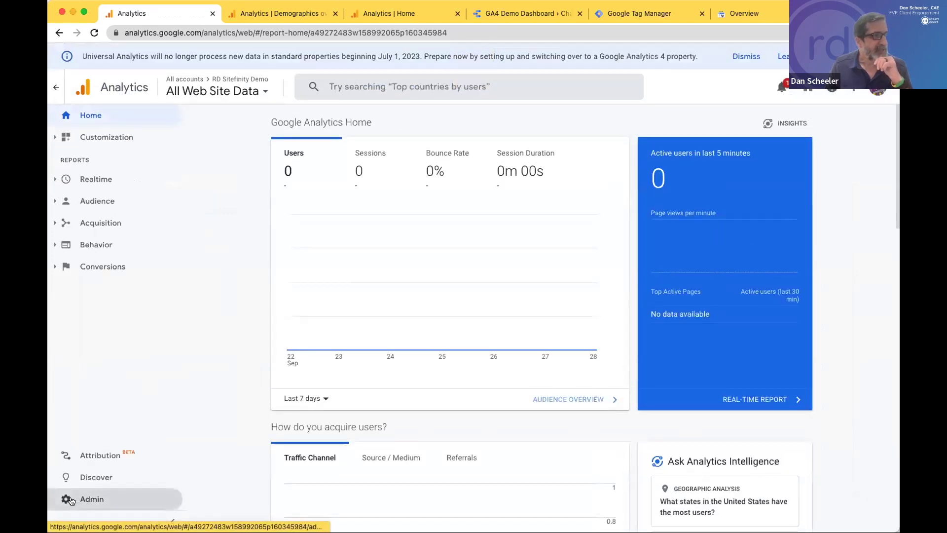
left_click(71, 499)
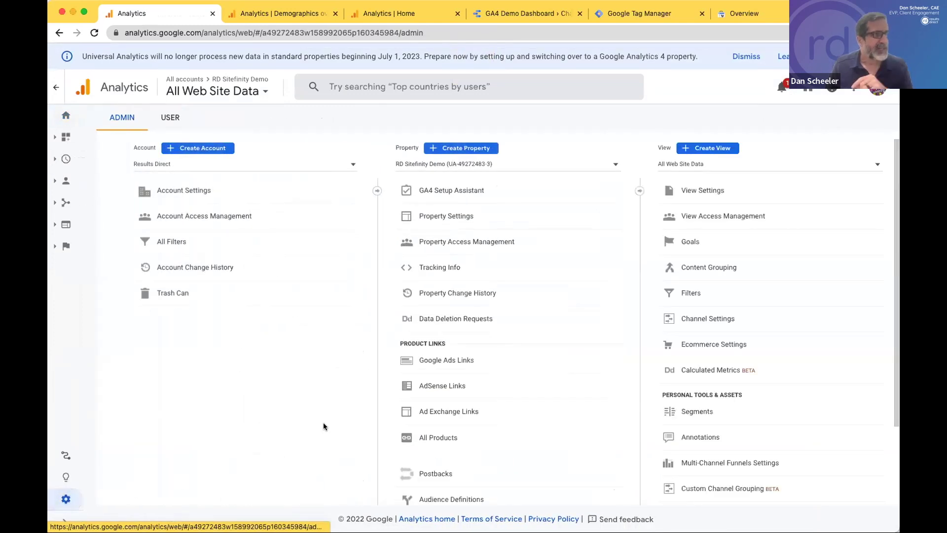
left_click(458, 193)
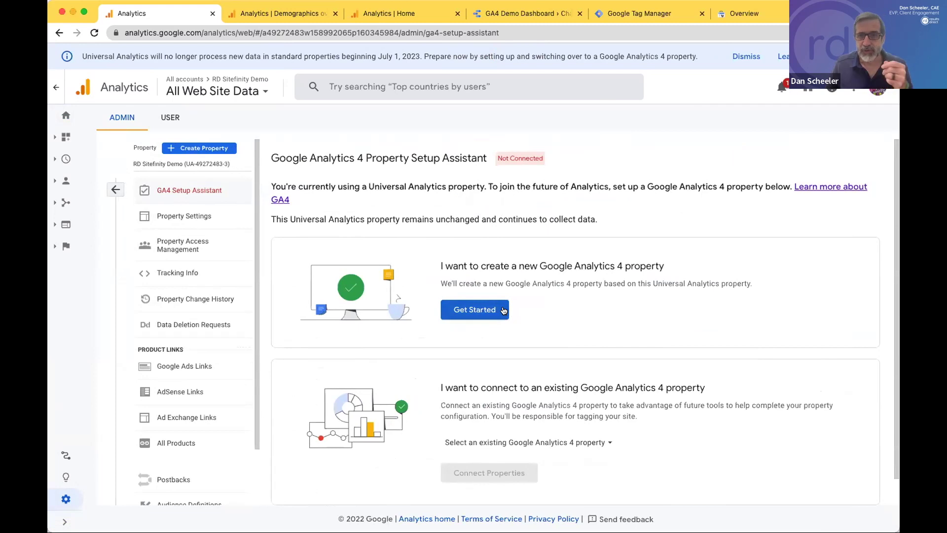
scroll(504, 311, "down", 1)
scroll(504, 308, "down", 1)
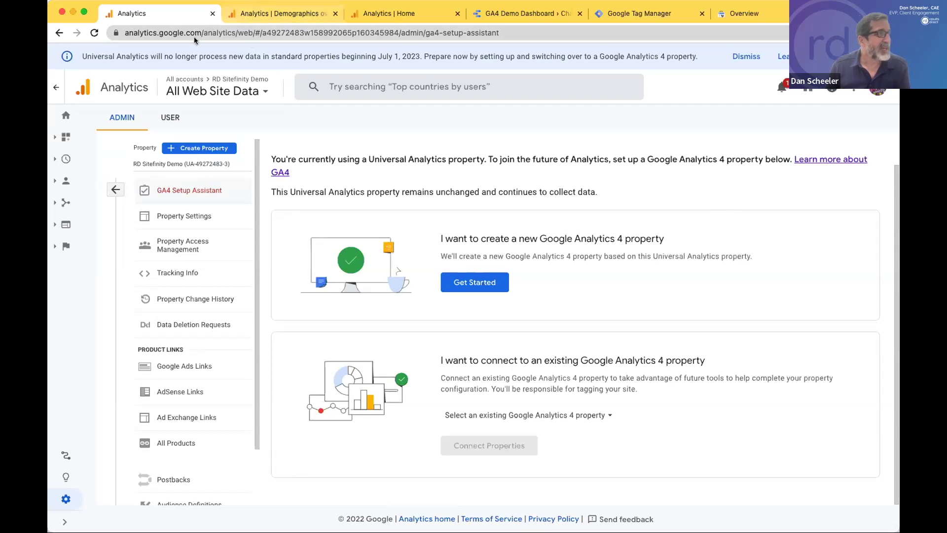
Step: Switch back to the RD Demo GA4 site property from the account and property picker
left_click(258, 92)
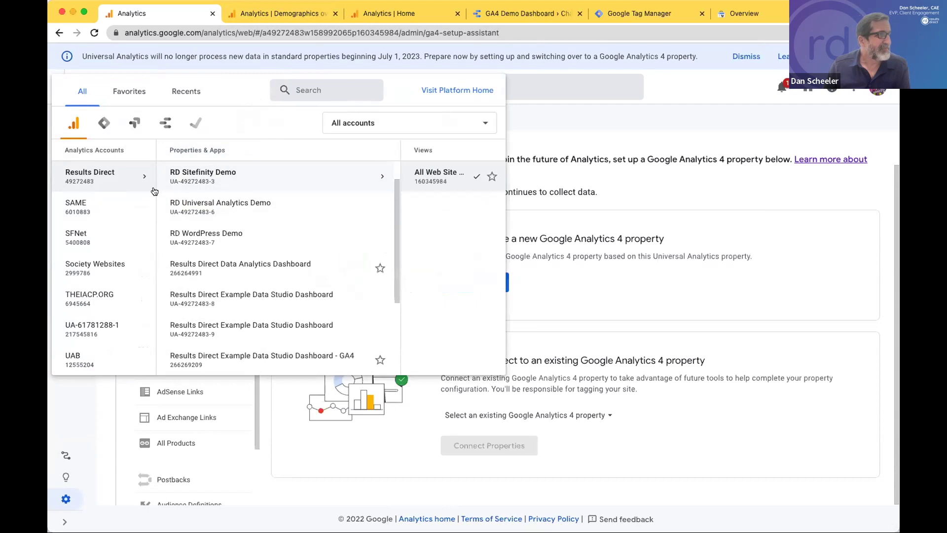
scroll(148, 182, "up", 3)
scroll(295, 187, "up", 1)
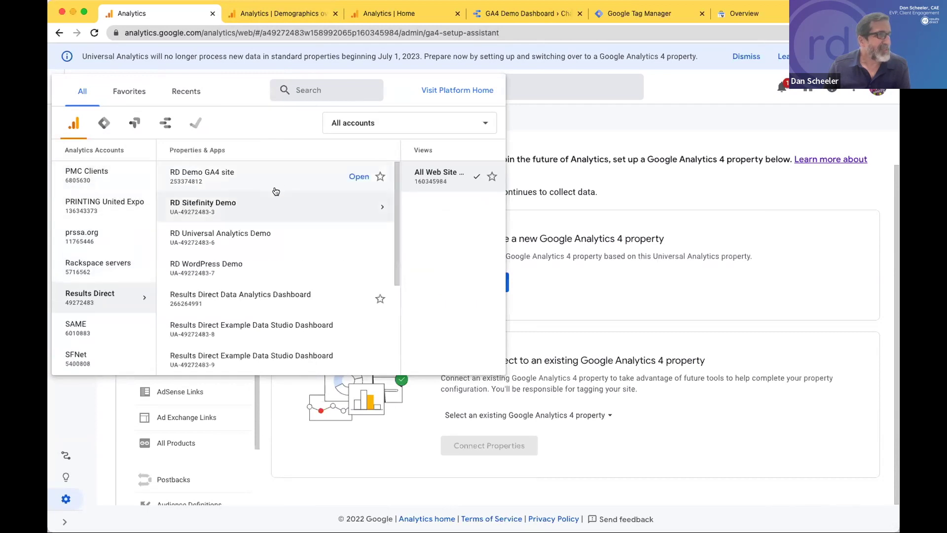
left_click(209, 176)
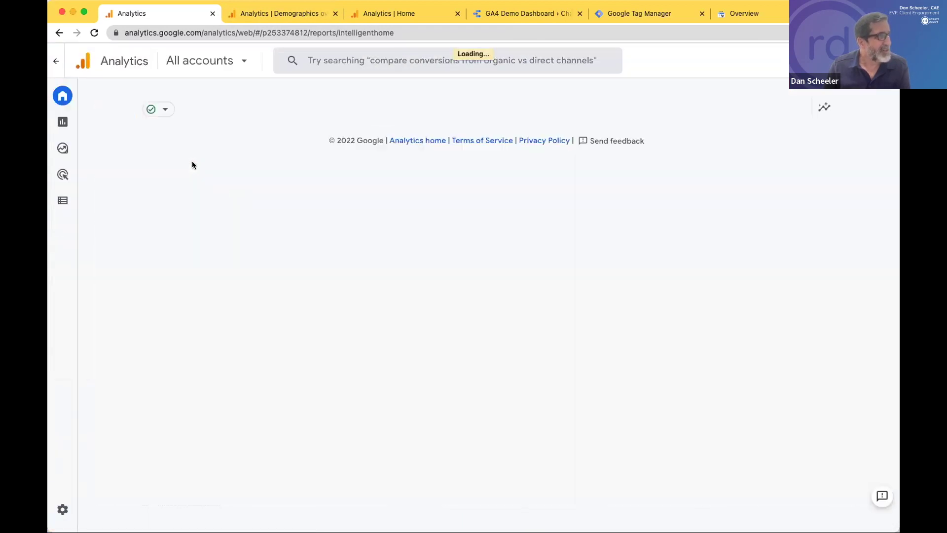
Step: Expand the left navigation and go to Explore to list the saved explorations
scroll(269, 206, "down", 4)
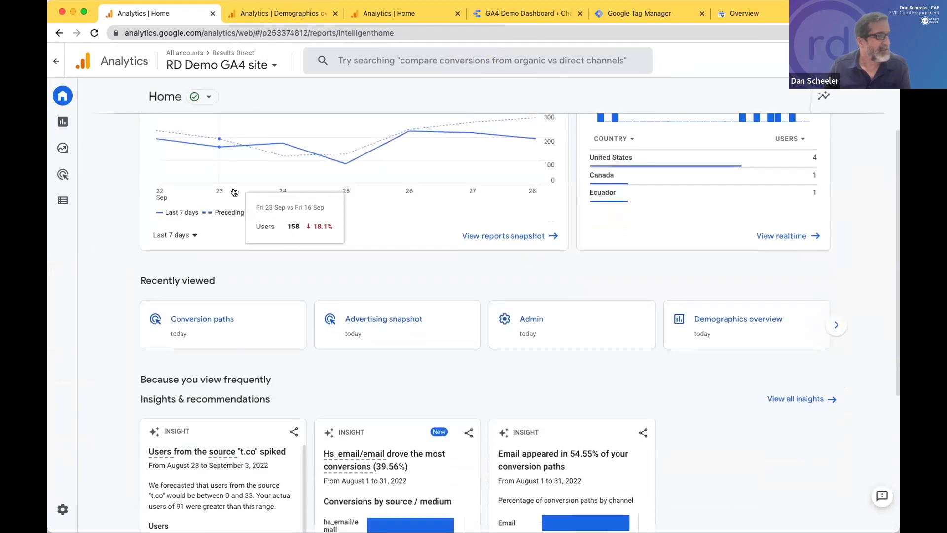
mouse_move(66, 177)
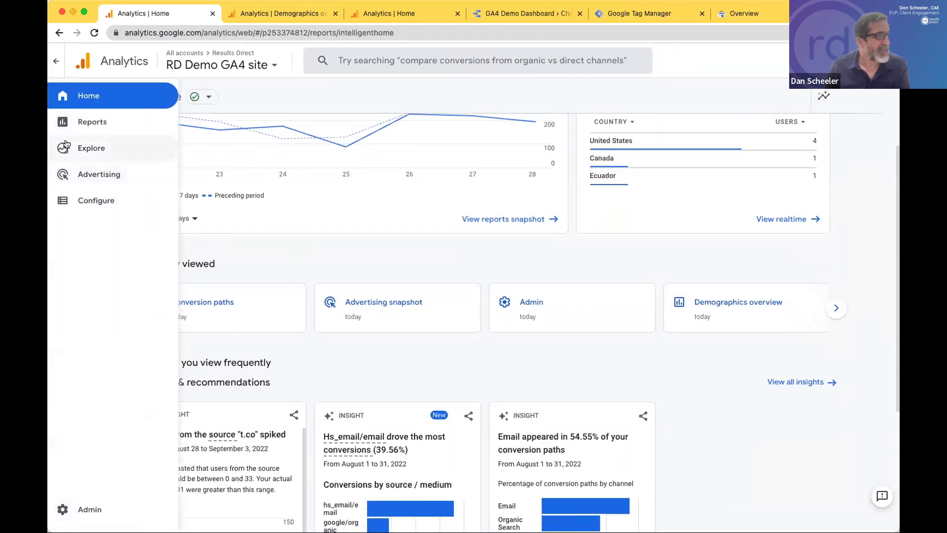
left_click(64, 148)
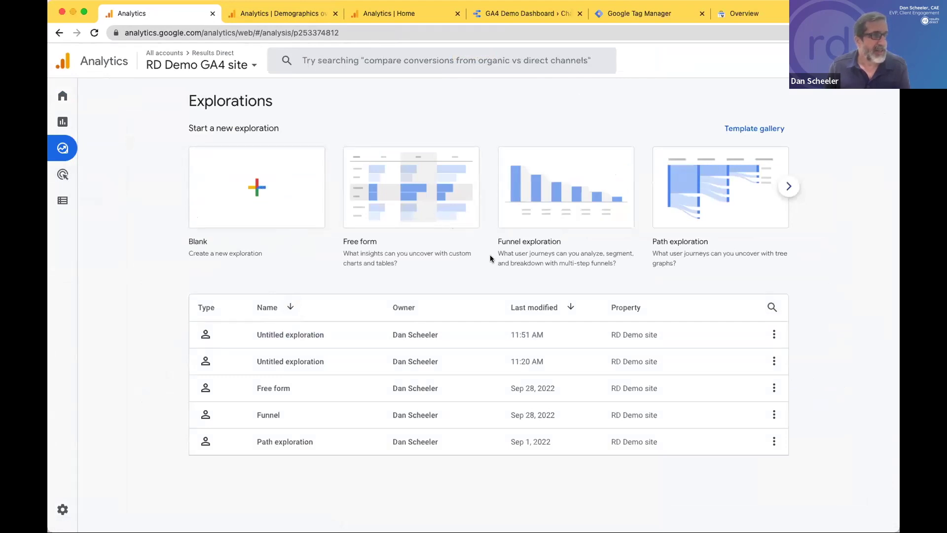
Step: Open the latest Untitled exploration ranking Link URL by event count, 136 in total
left_click(261, 334)
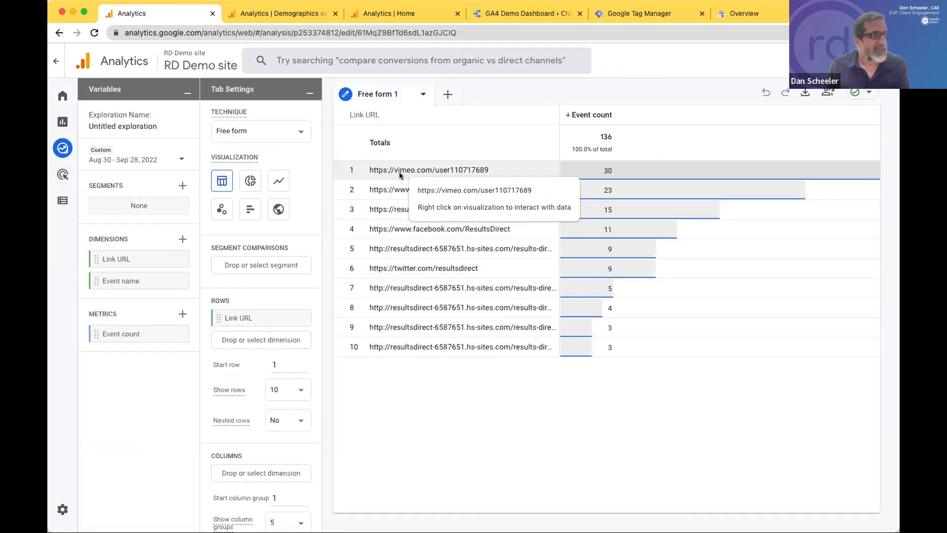
mouse_move(90, 124)
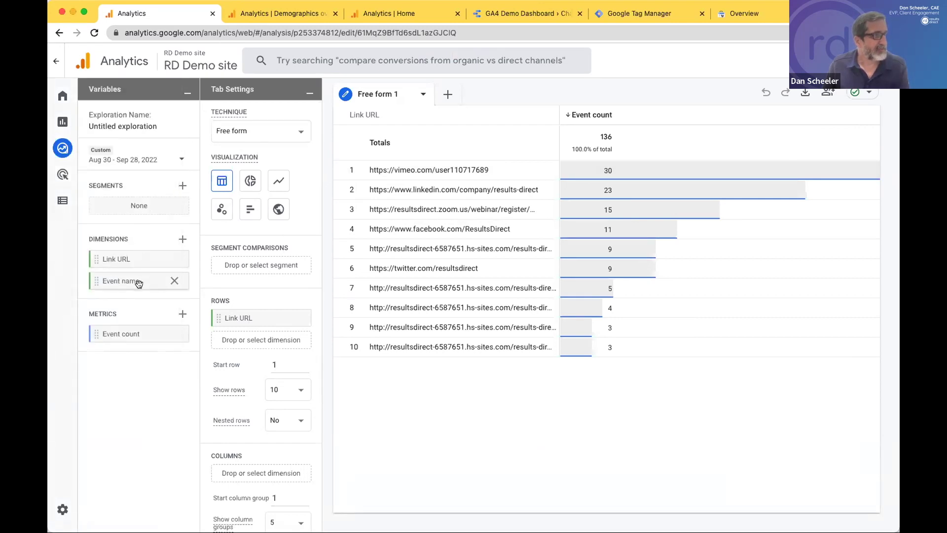
scroll(268, 382, "down", 2)
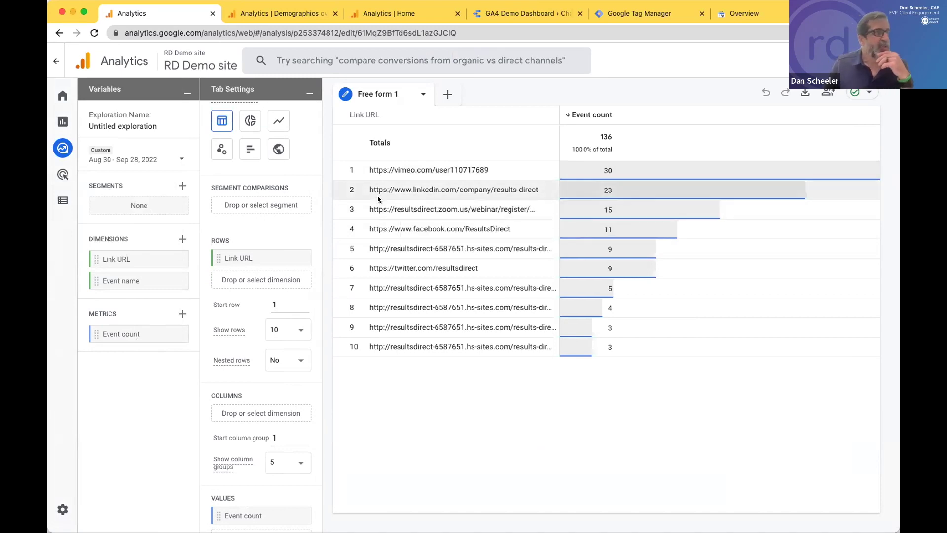
Step: Return to the Explorations list and open the second, empty Untitled exploration
left_click(55, 59)
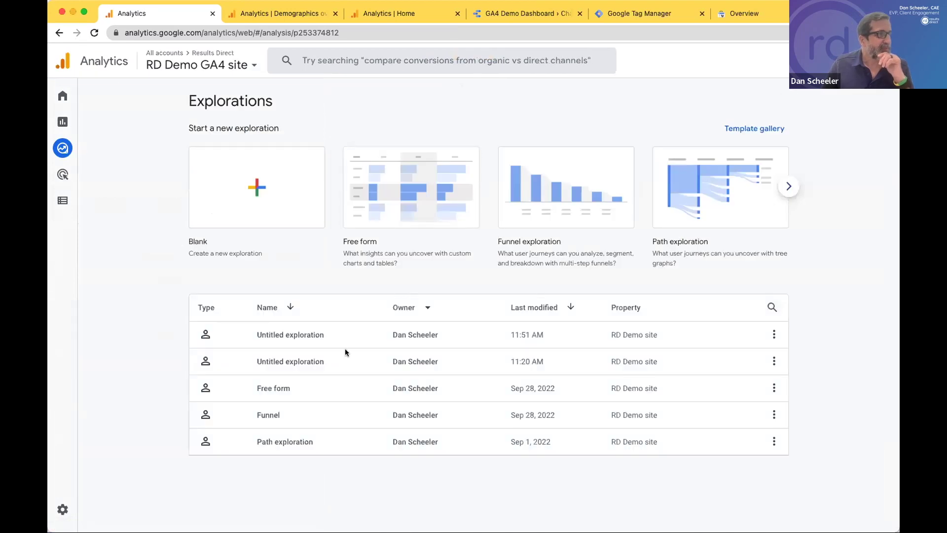
left_click(284, 361)
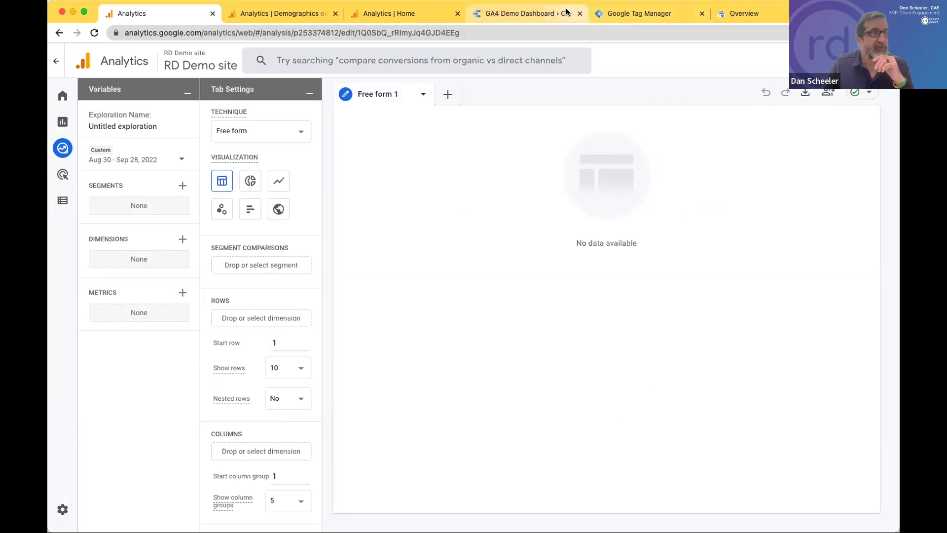
Step: Switch to the GA4 Demo Dashboard tab and review its Channel, Device, Location session charts
left_click(524, 14)
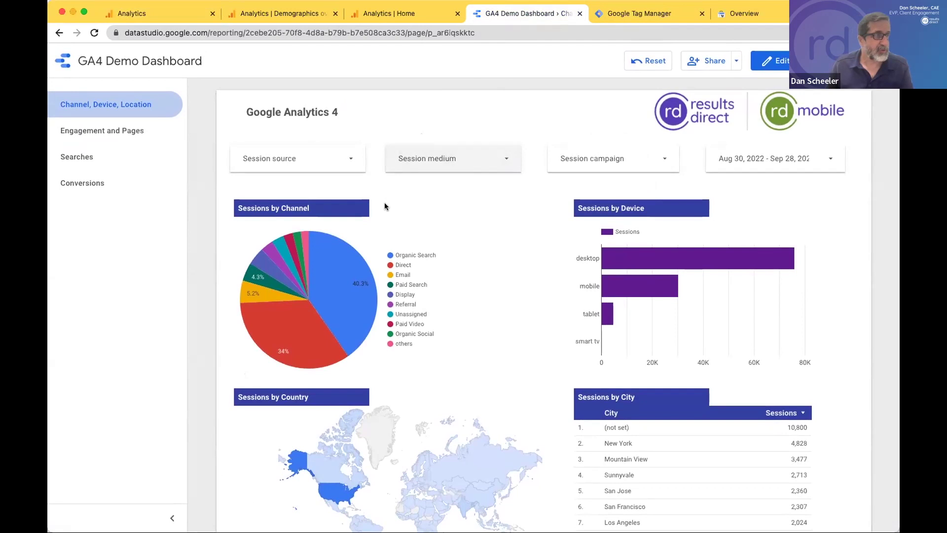
scroll(359, 234, "down", 1)
mouse_move(359, 236)
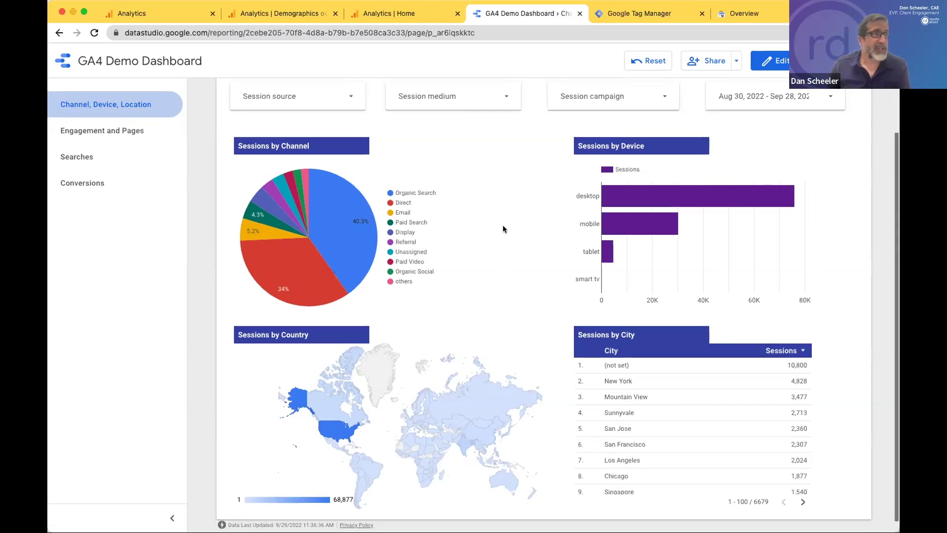
scroll(502, 225, "up", 2)
Step: Filter Session campaign to only Sept2022_GBday_V1, then reselect all campaigns
left_click(660, 165)
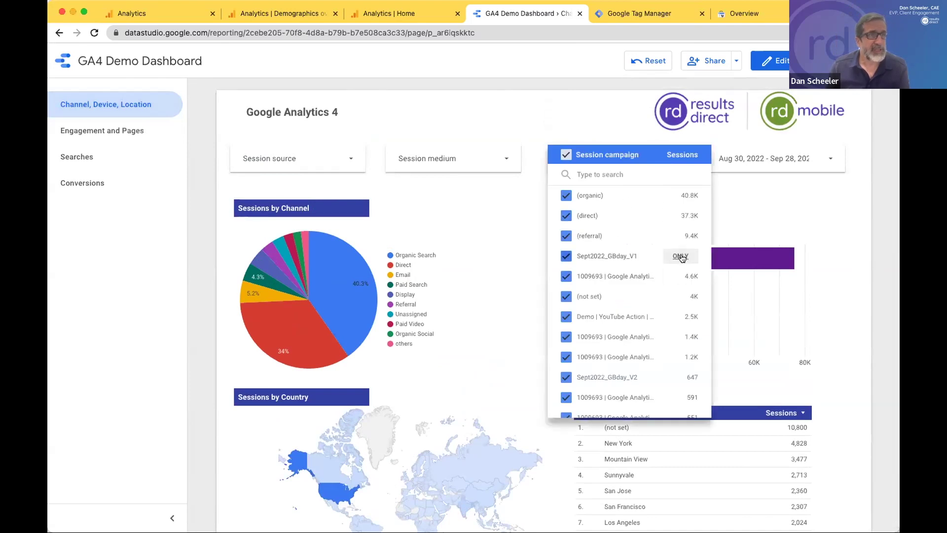
left_click(680, 256)
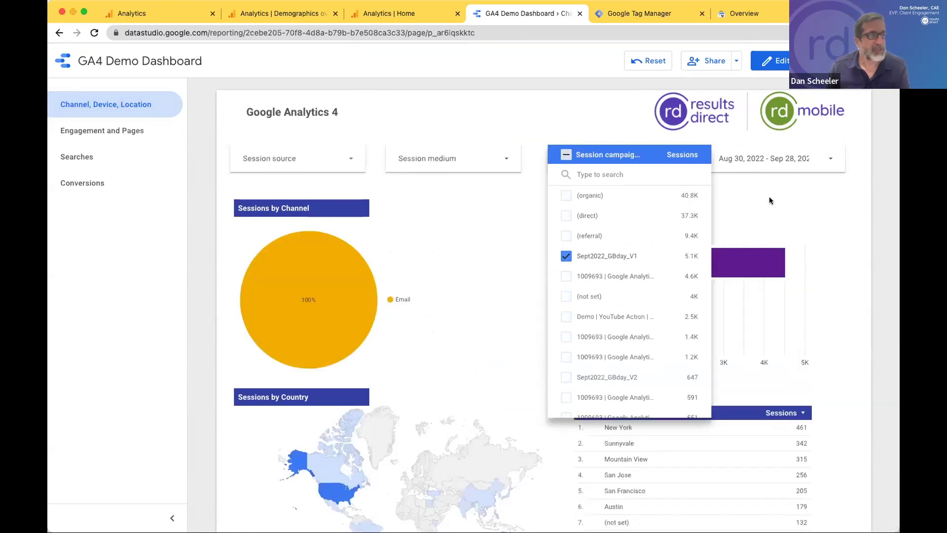
left_click(792, 188)
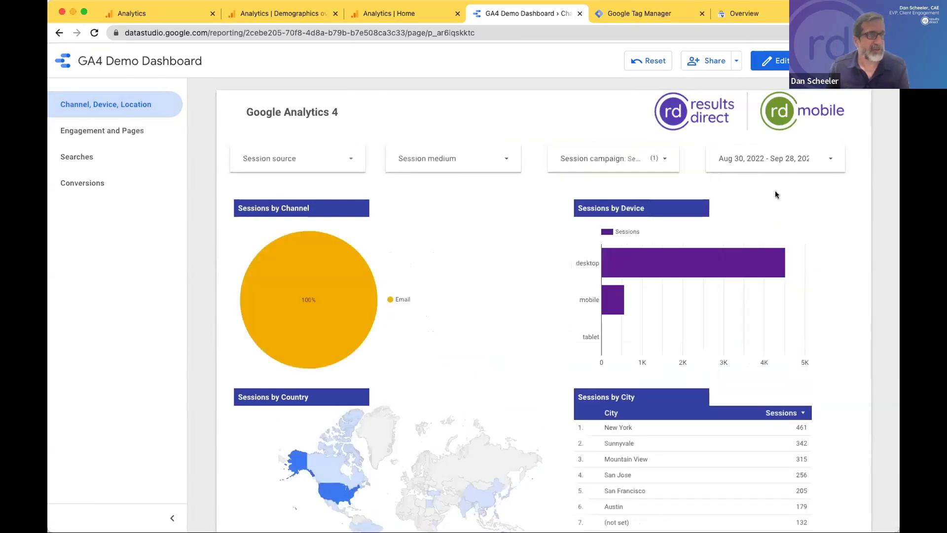
mouse_move(342, 287)
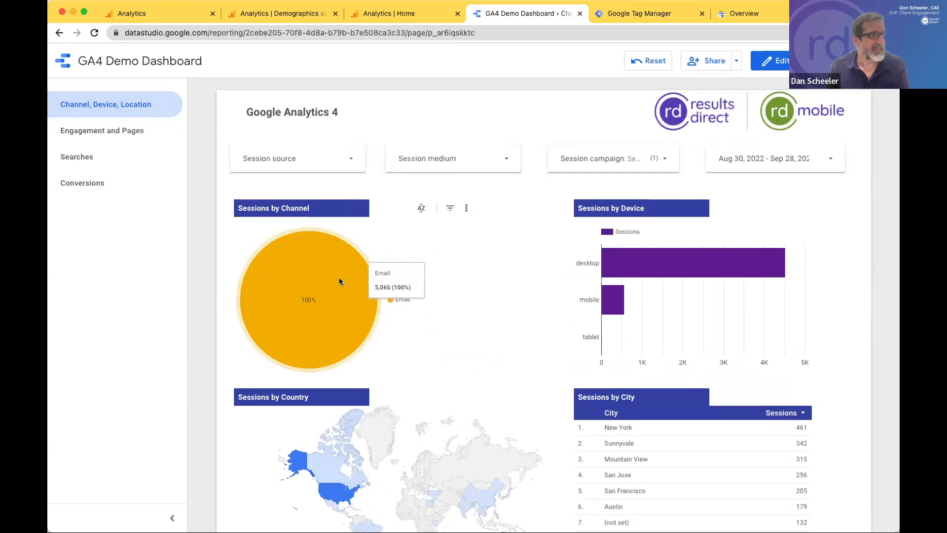
left_click(663, 157)
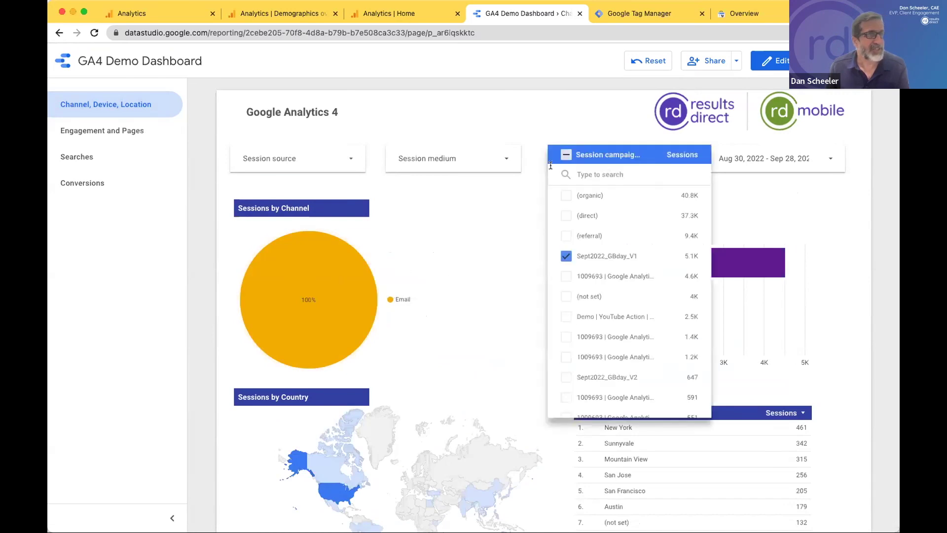
left_click(566, 154)
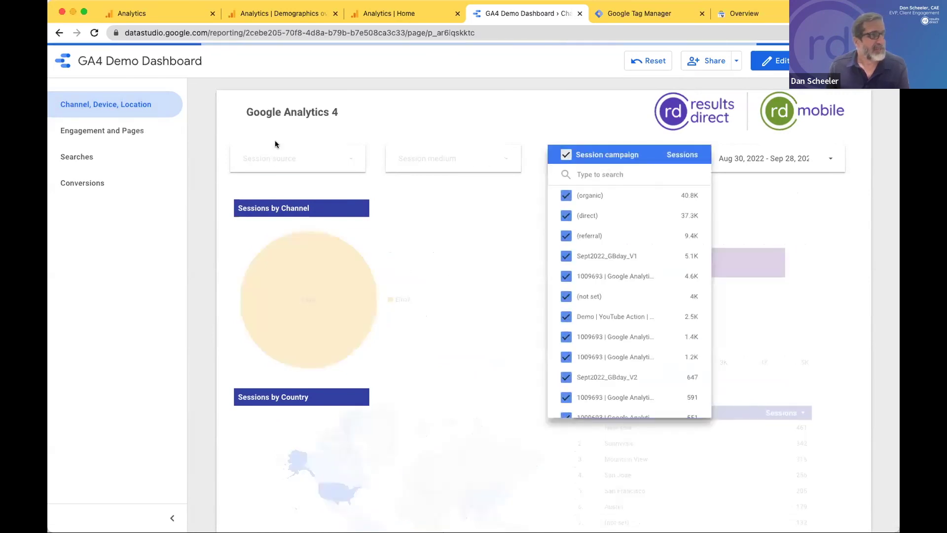
Step: Close the campaign filter and switch to the Engagement and Pages page with Top Page Views
left_click(120, 128)
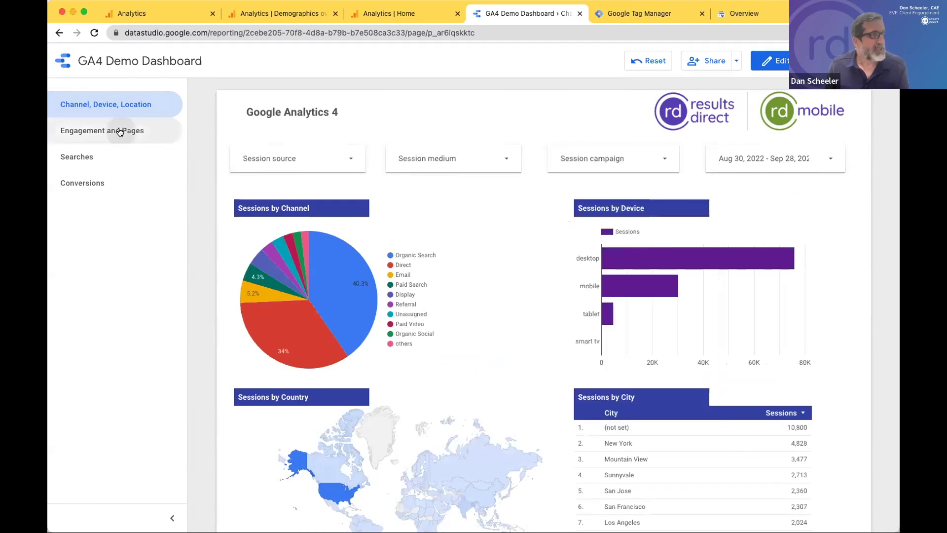
left_click(121, 129)
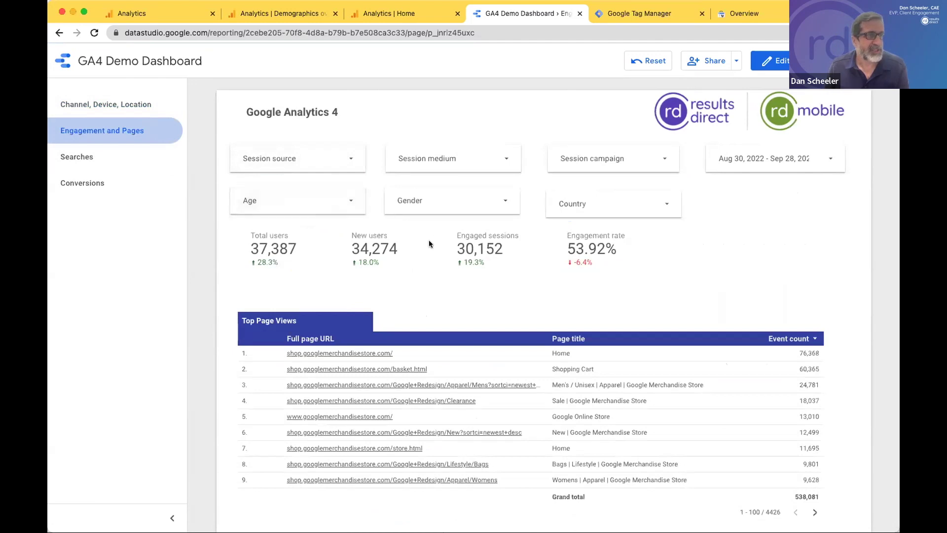
scroll(428, 240, "down", 2)
scroll(463, 237, "up", 2)
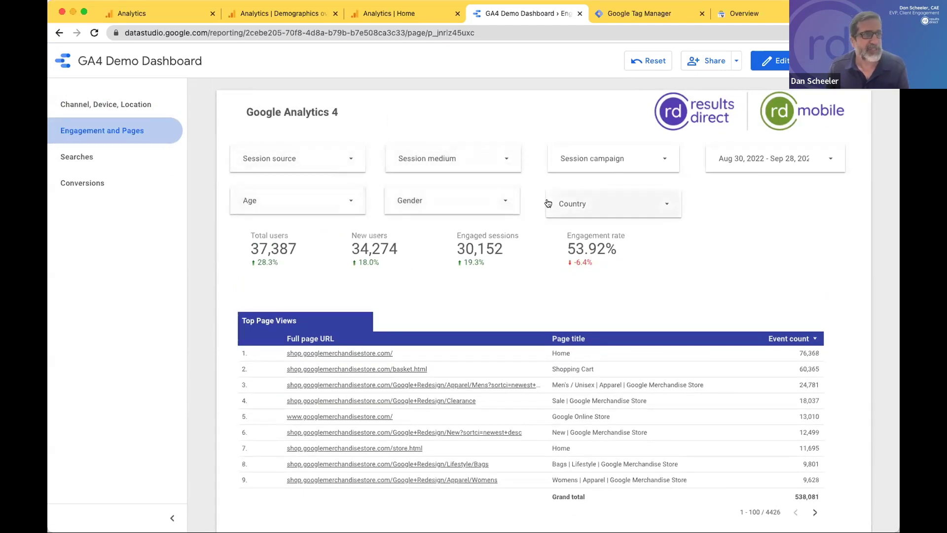
Step: Review the Searches page tables, then show Conversions: 24 form submissions and 31 scheduled meetings
left_click(74, 164)
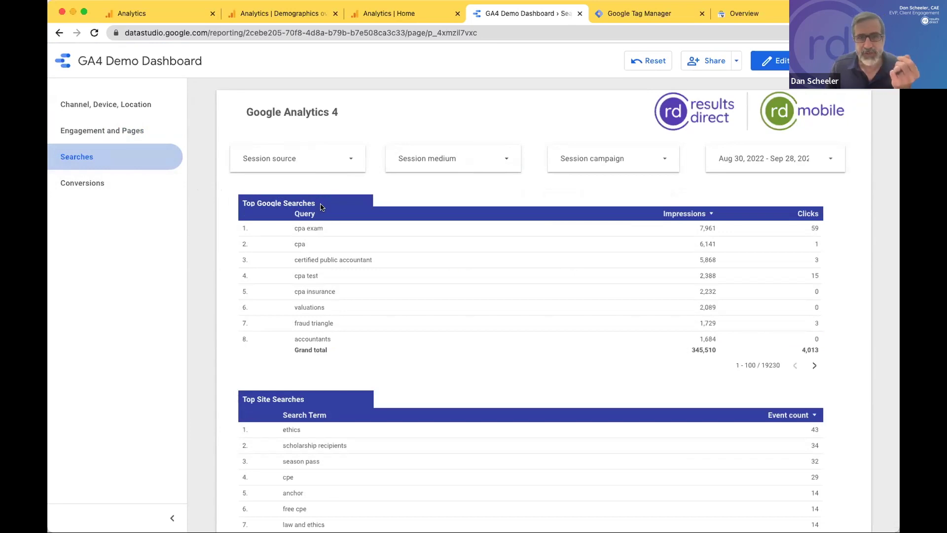
scroll(394, 286, "down", 3)
scroll(476, 430, "down", 2)
scroll(475, 429, "up", 2)
scroll(454, 299, "up", 3)
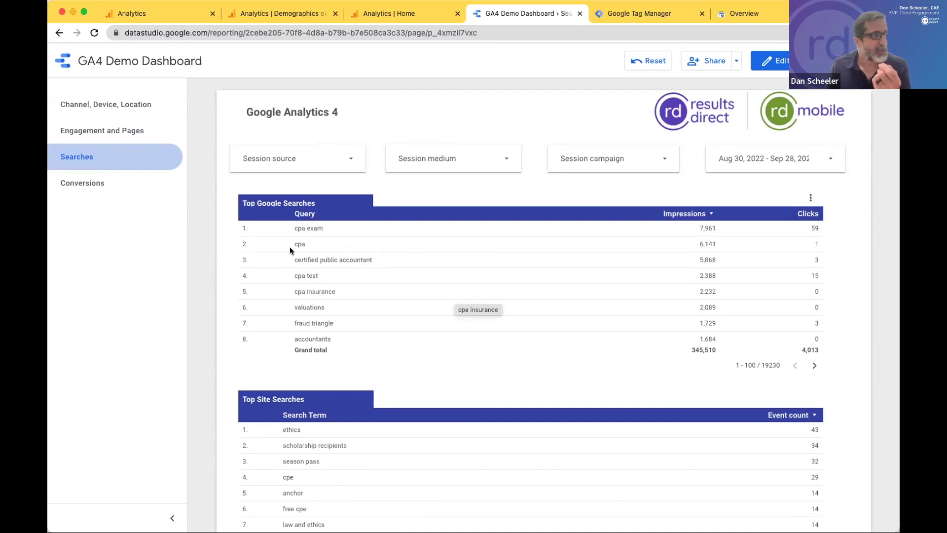
left_click(92, 191)
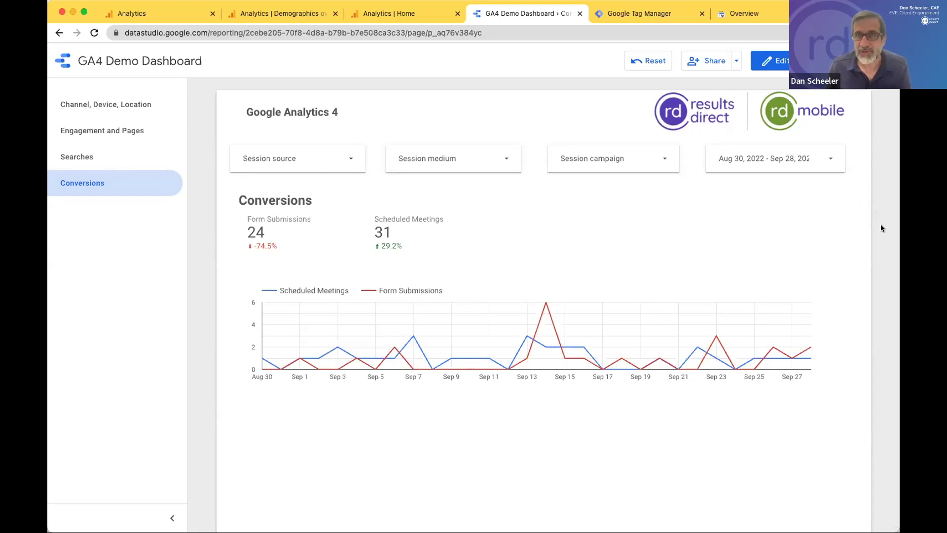
scroll(882, 228, "down", 1)
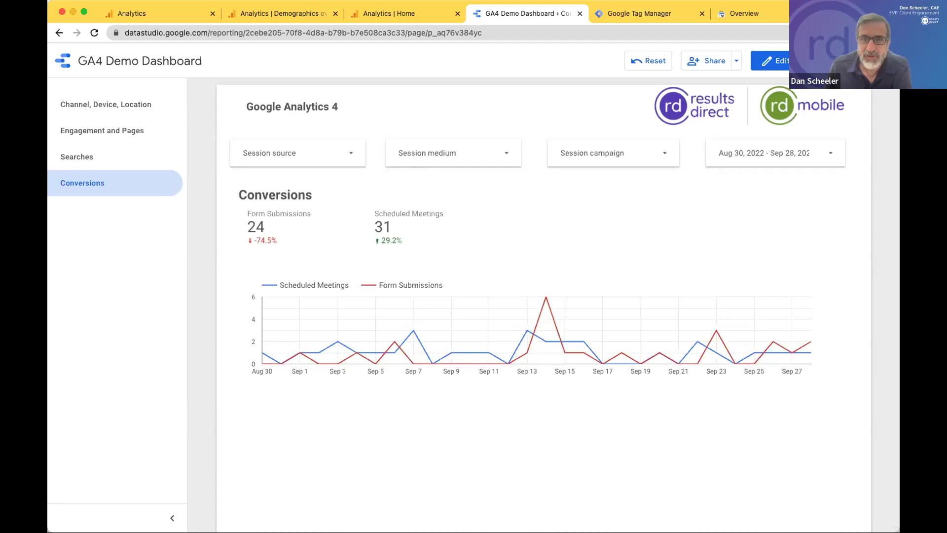
Step: In the Analytics tab, open the Engagement > Pages and screens report
left_click(125, 17)
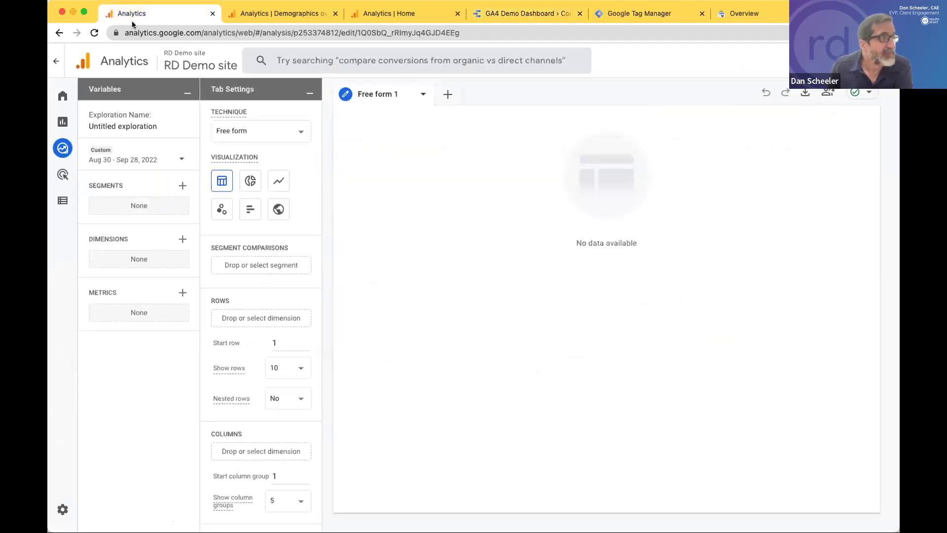
left_click(64, 120)
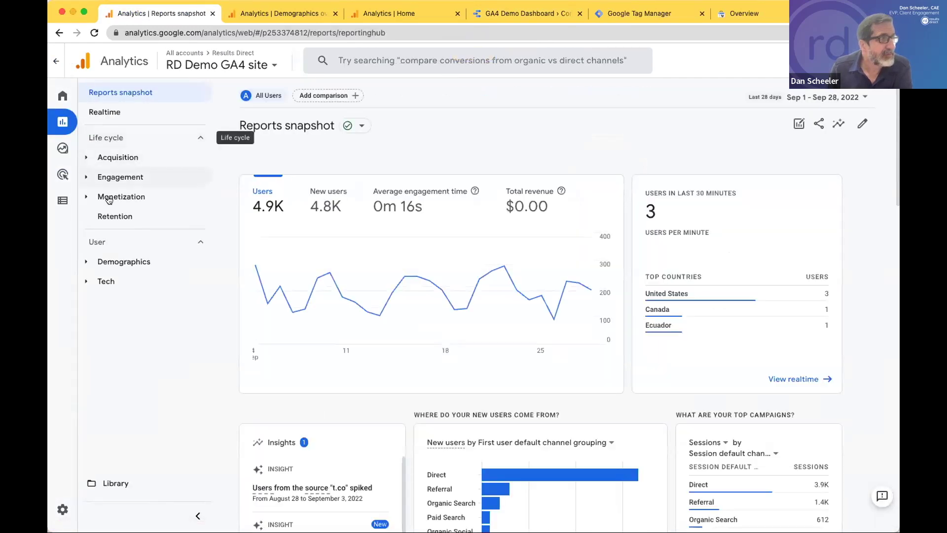
left_click(86, 180)
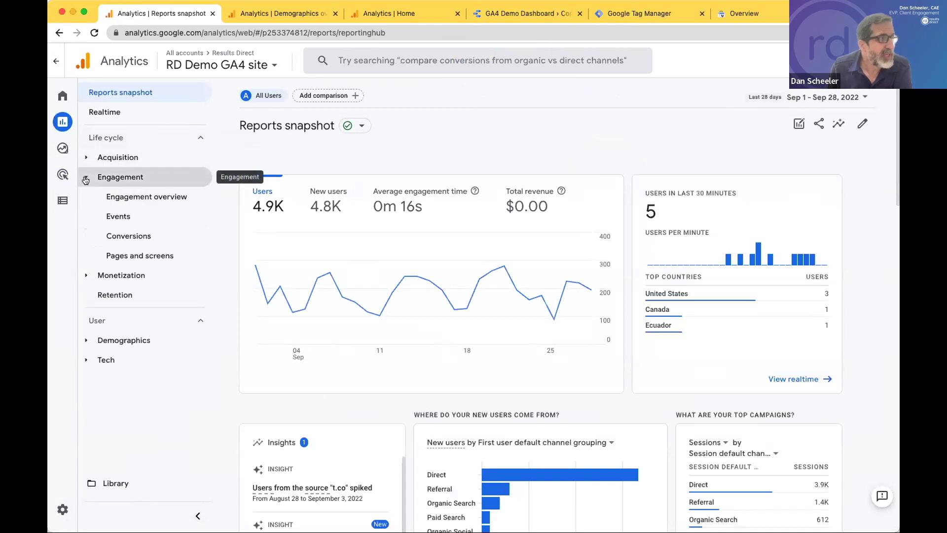
left_click(112, 257)
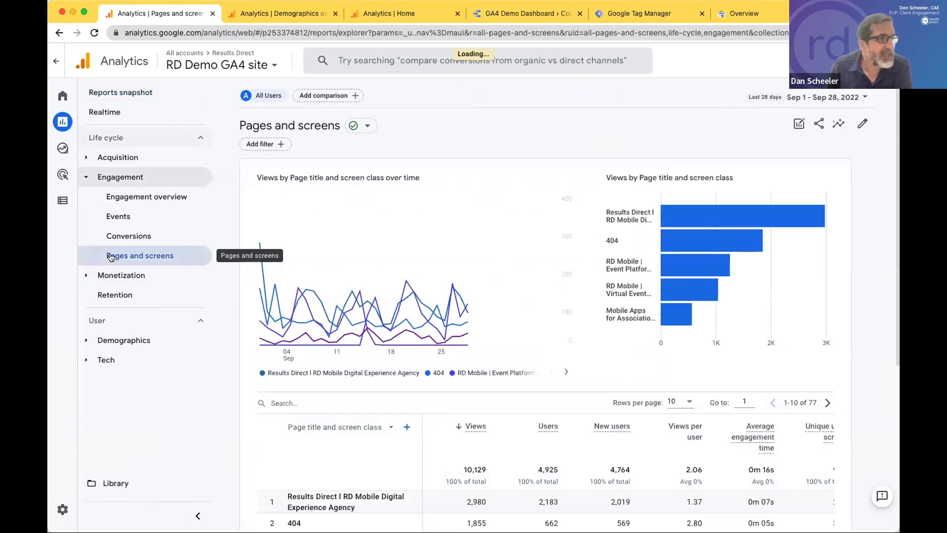
Step: Limit Event count to session_start and sort pages by it (6,533 total)
scroll(520, 235, "down", 5)
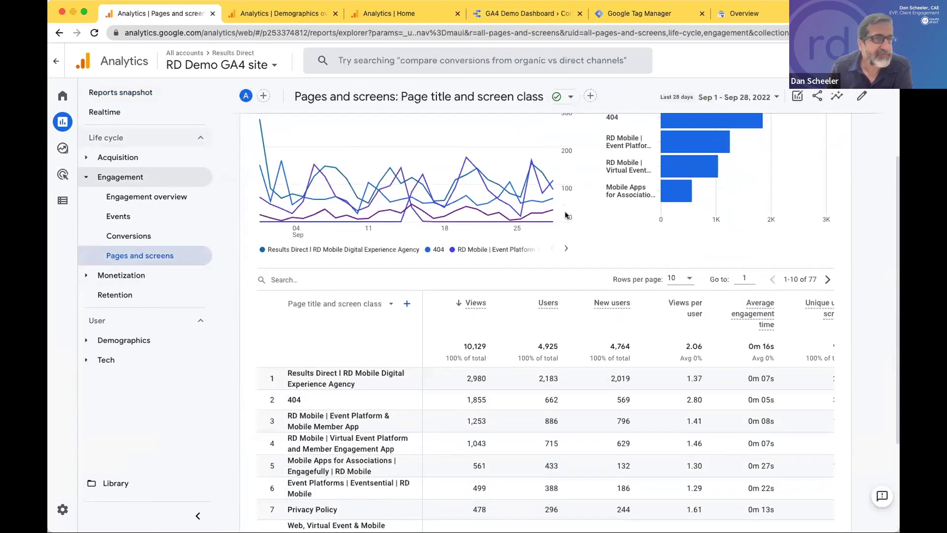
scroll(572, 221, "down", 4)
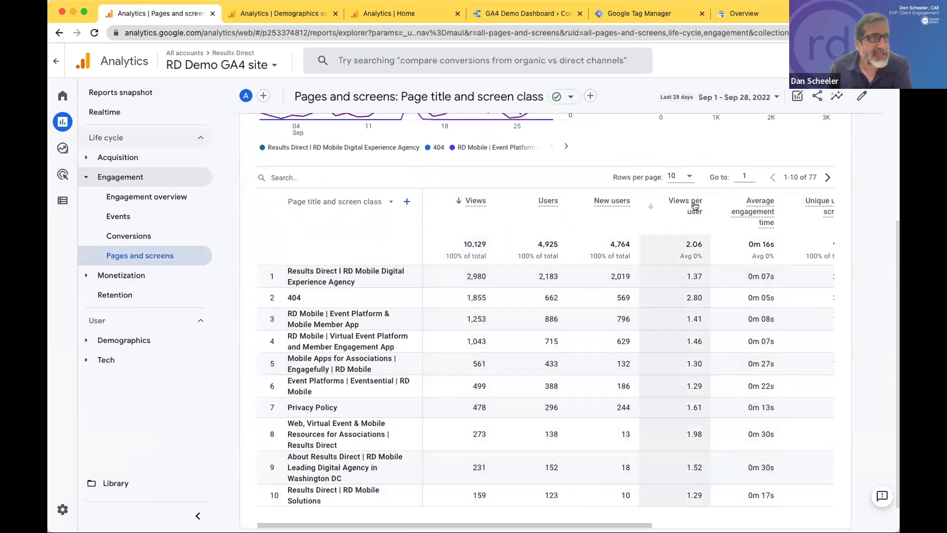
scroll(784, 221, "right", 5)
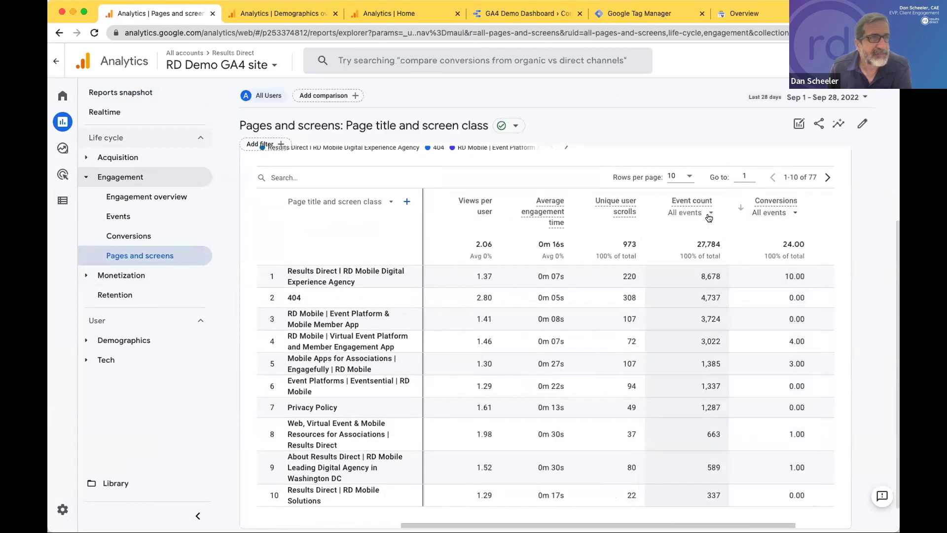
left_click(707, 213)
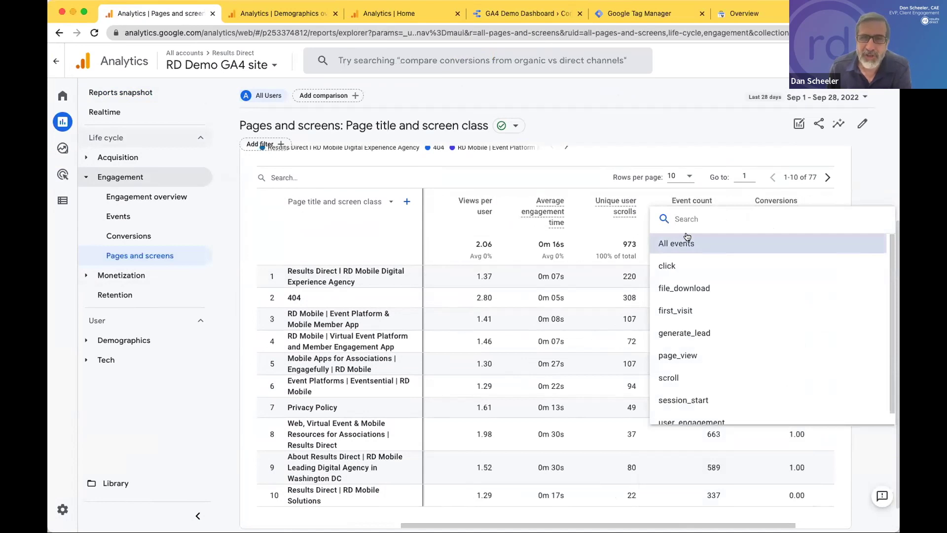
scroll(688, 237, "down", 1)
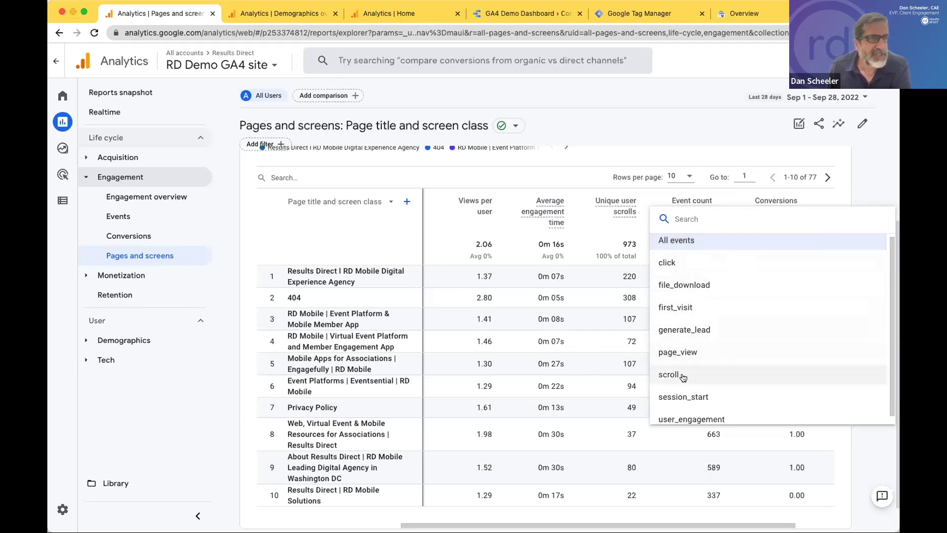
left_click(686, 394)
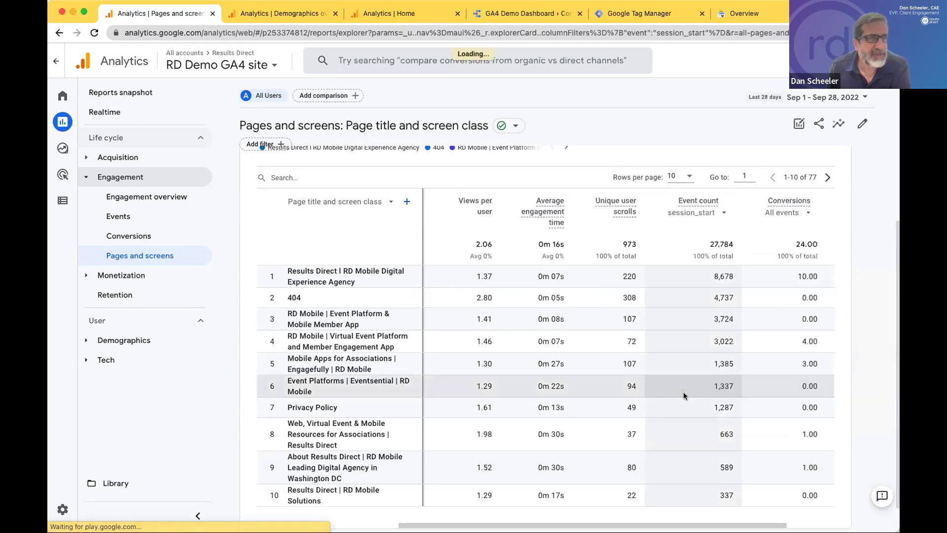
left_click(653, 211)
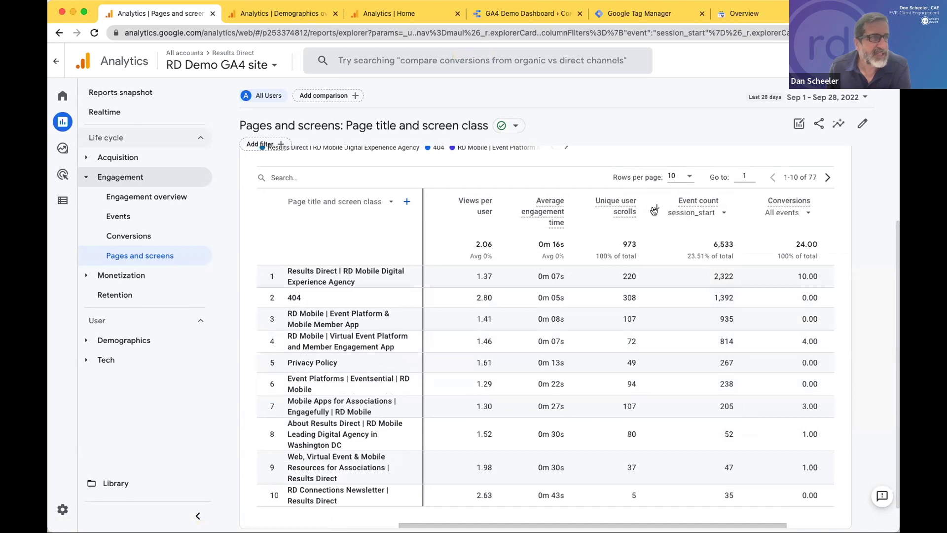
Step: Open the Untitled exploration saved at 11:20 AM in Explore
mouse_move(63, 176)
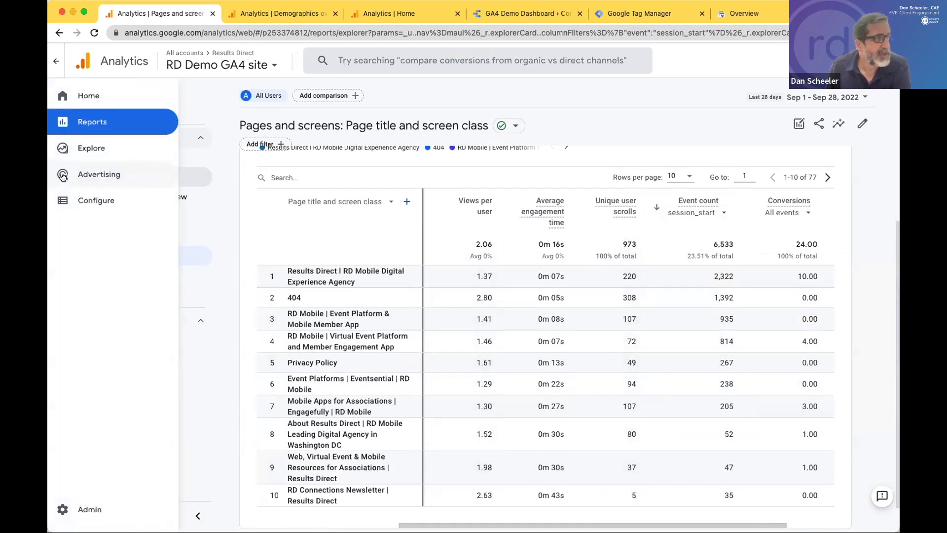
left_click(72, 156)
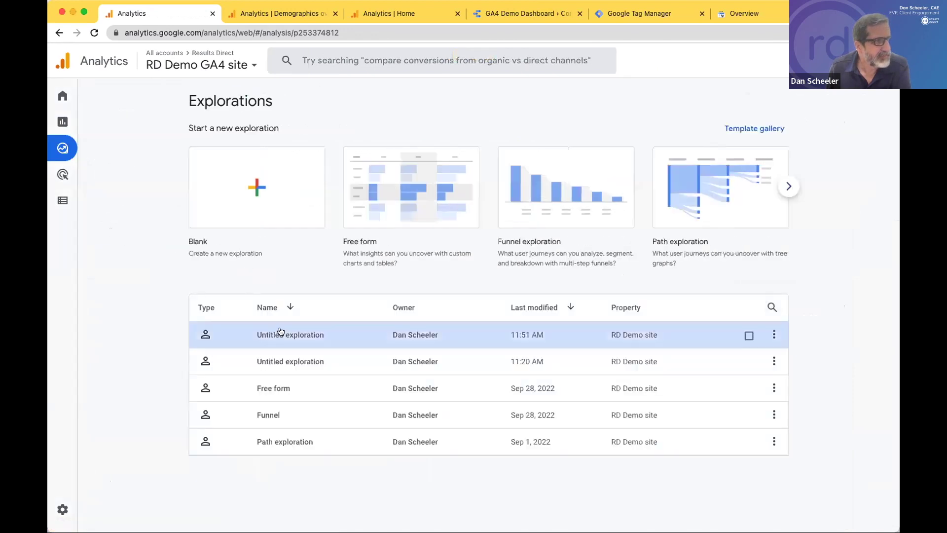
left_click(276, 361)
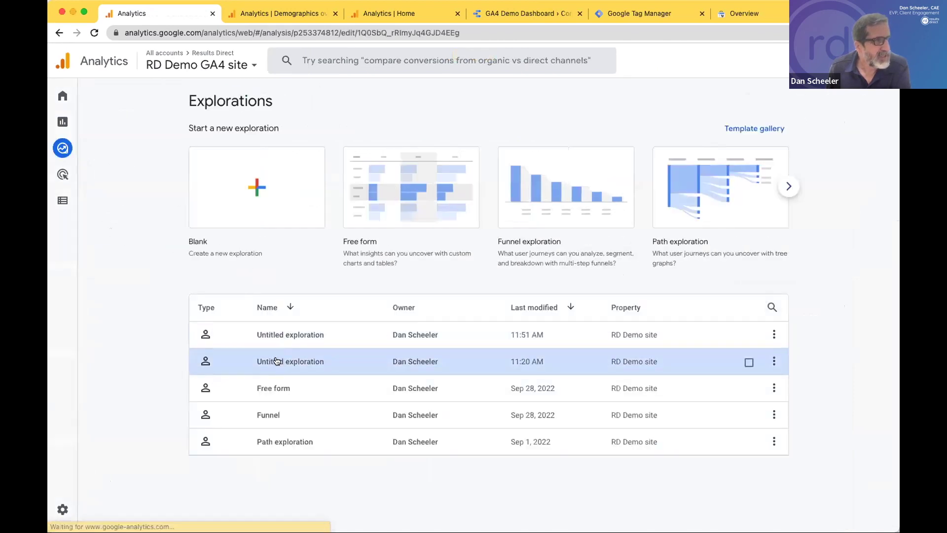
left_click(274, 363)
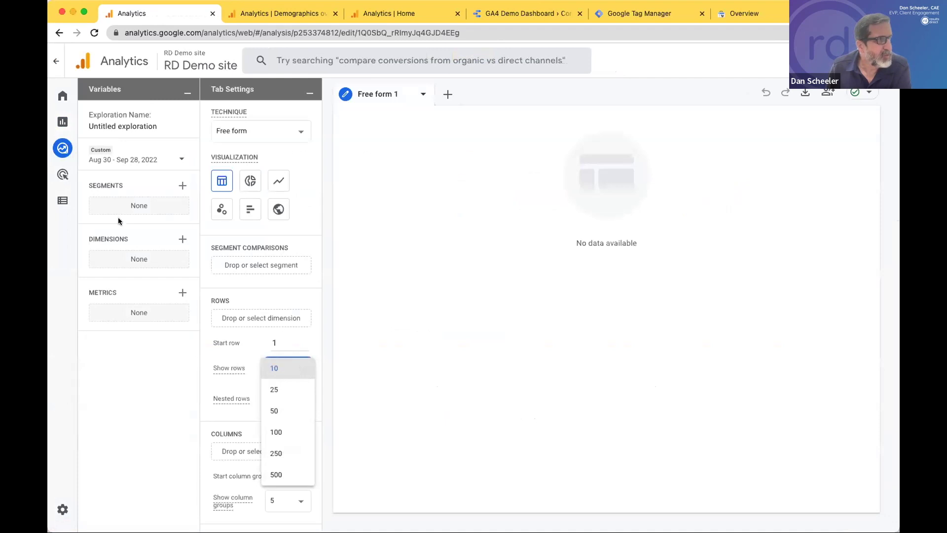
left_click(183, 240)
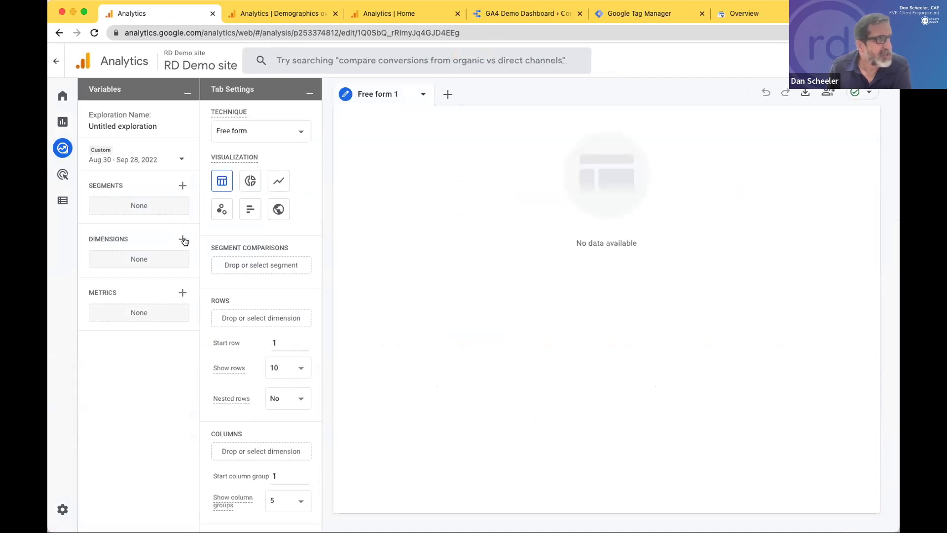
Step: Search 'landing' and import the Landing page dimension into the exploration
left_click(184, 240)
left_click(436, 61)
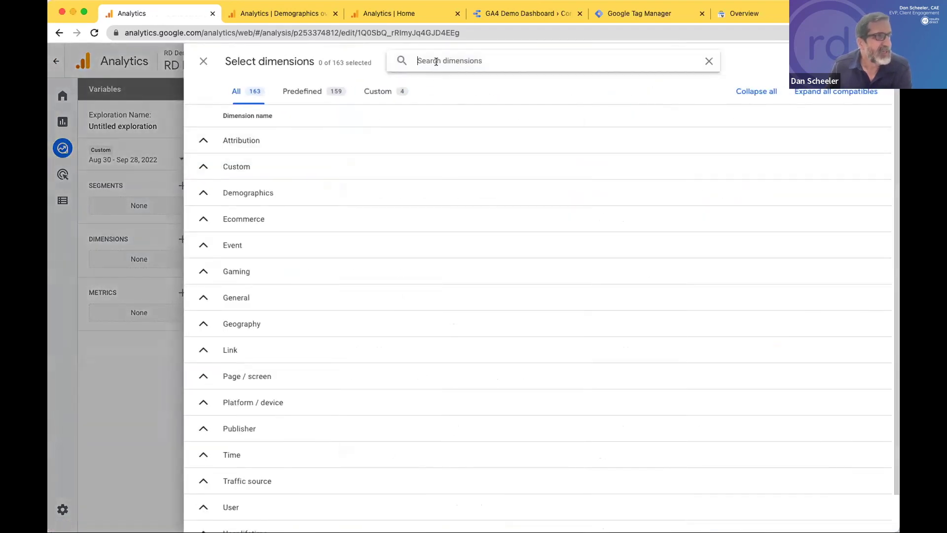
type("landing")
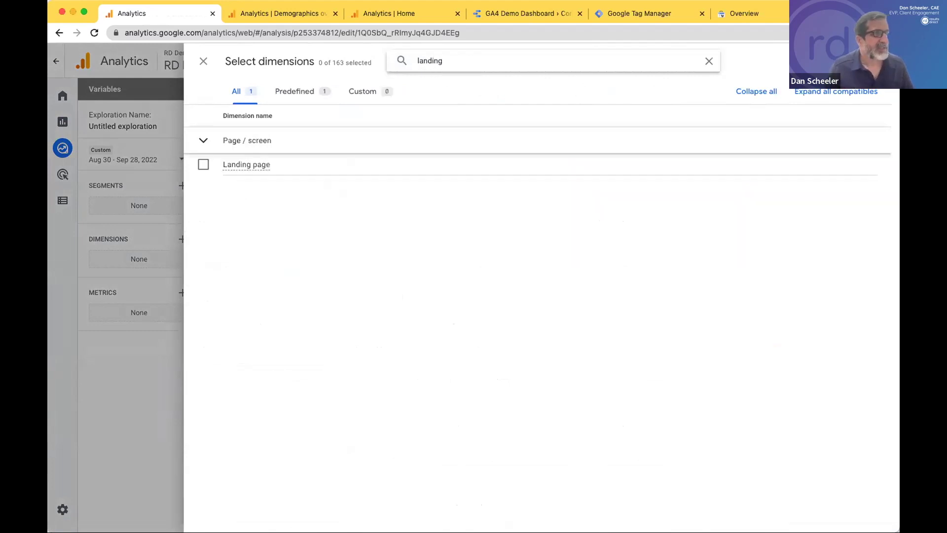
left_click(262, 166)
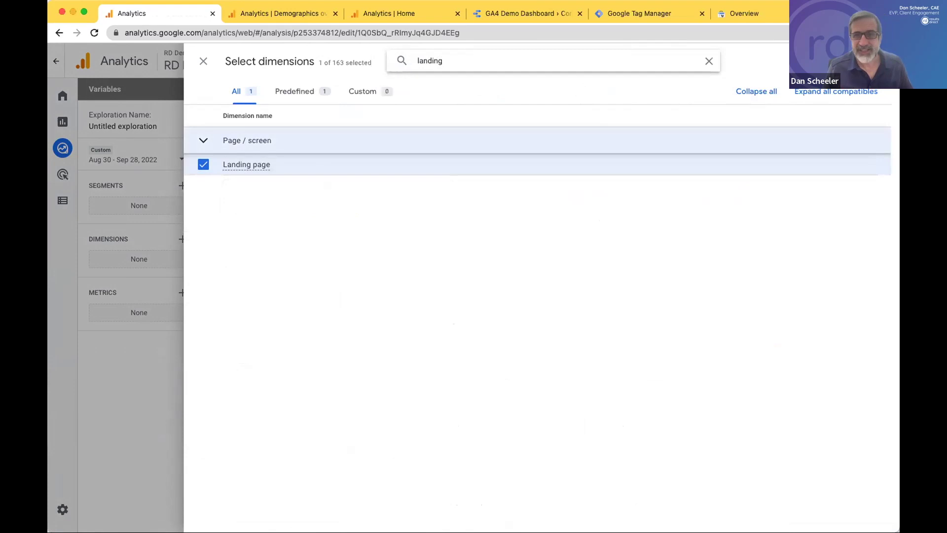
left_click(861, 61)
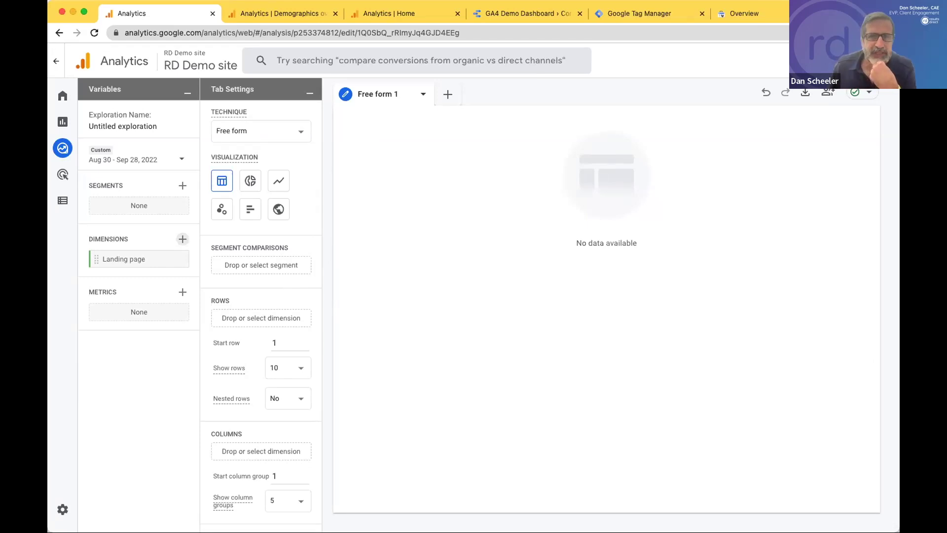
Step: Return to the Reports snapshot showing 5 users in the last 30 minutes
left_click(75, 124)
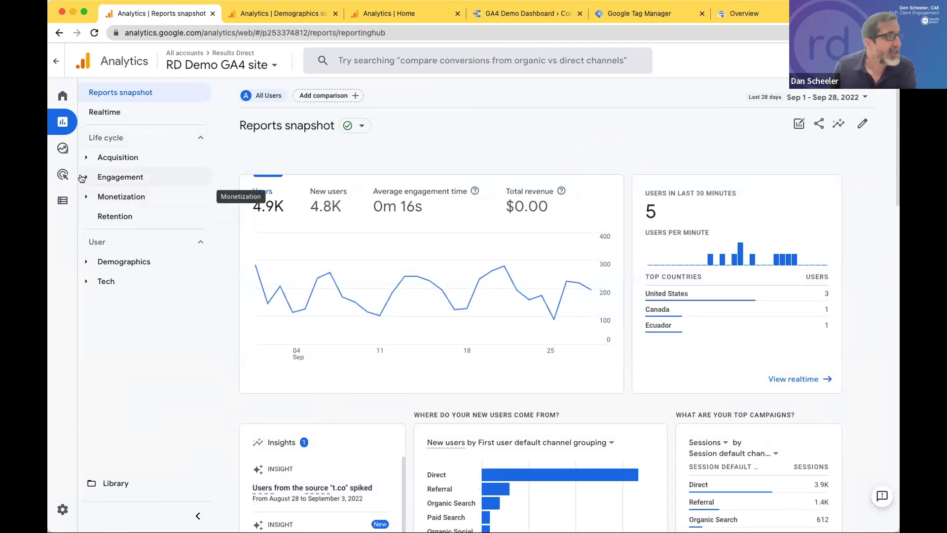
Step: Open Engagement > Pages and screens and filter the table by 'mobile'
left_click(84, 177)
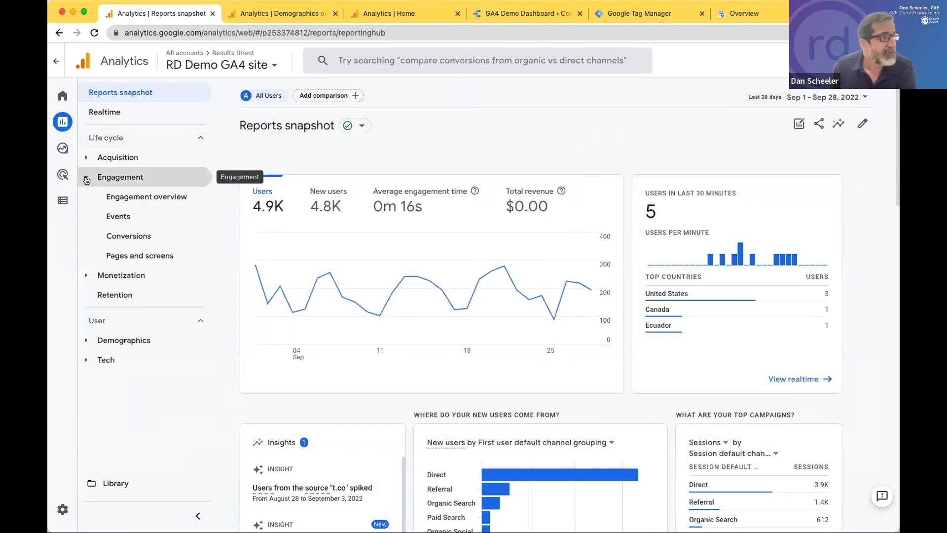
left_click(115, 256)
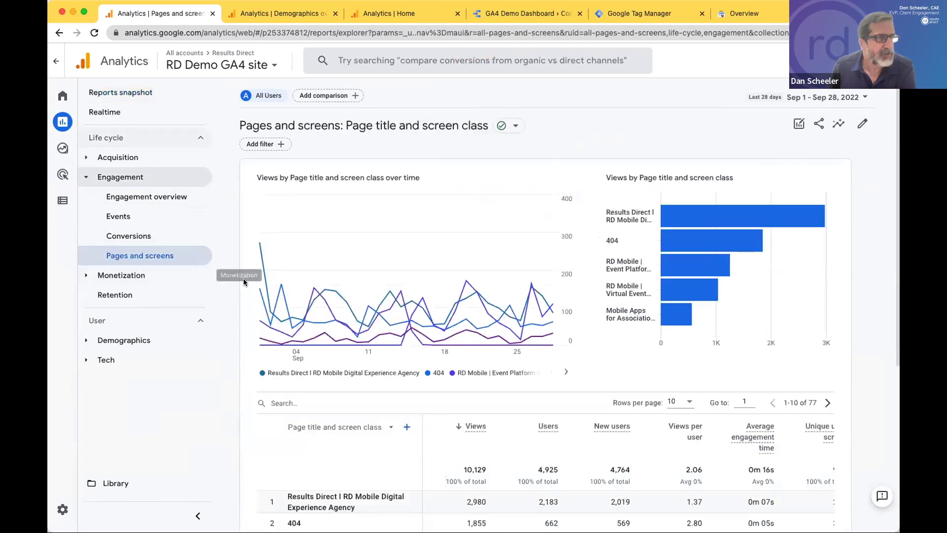
scroll(266, 316, "down", 2)
left_click(284, 339)
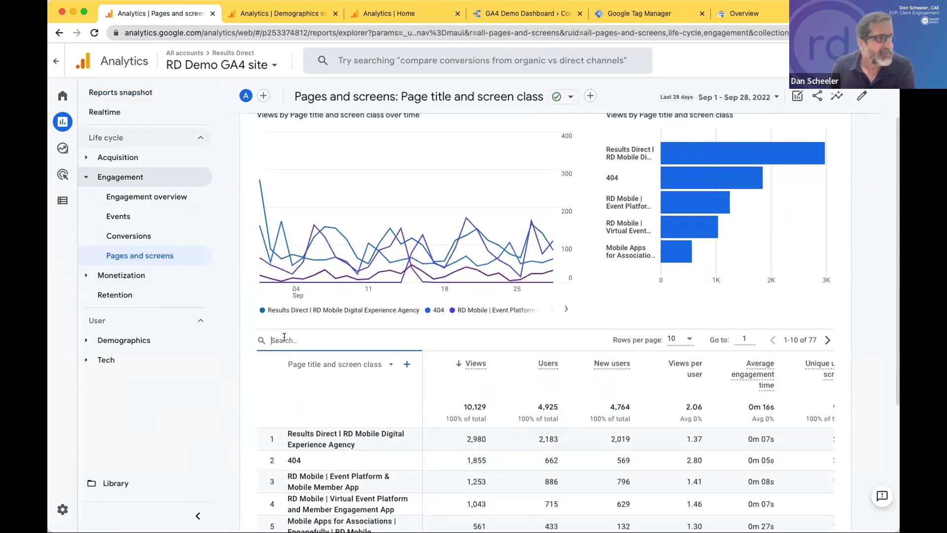
scroll(222, 296, "up", 1)
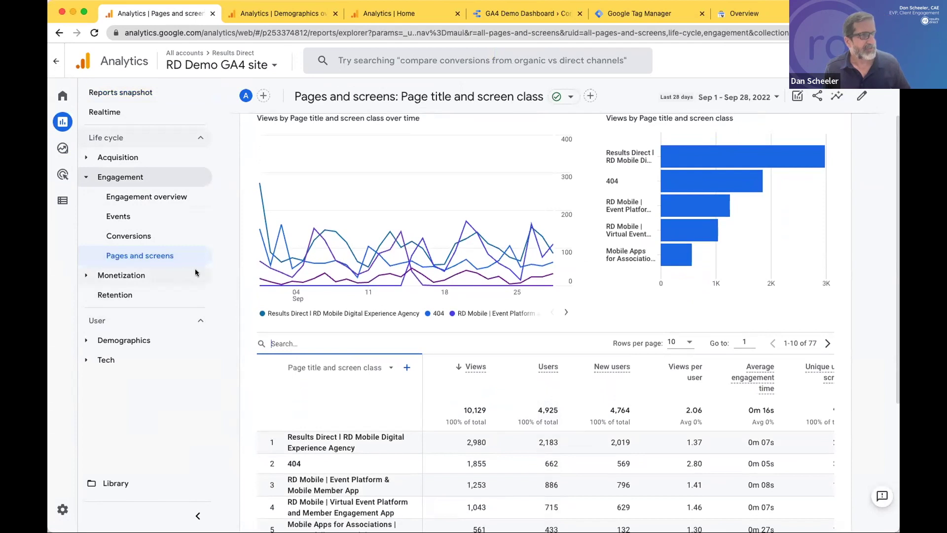
scroll(334, 360, "down", 1)
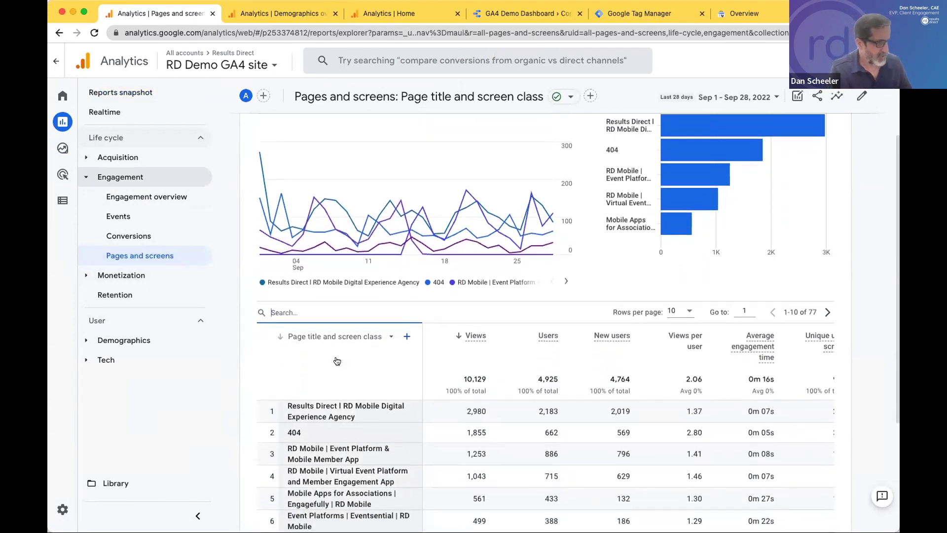
type("mobile")
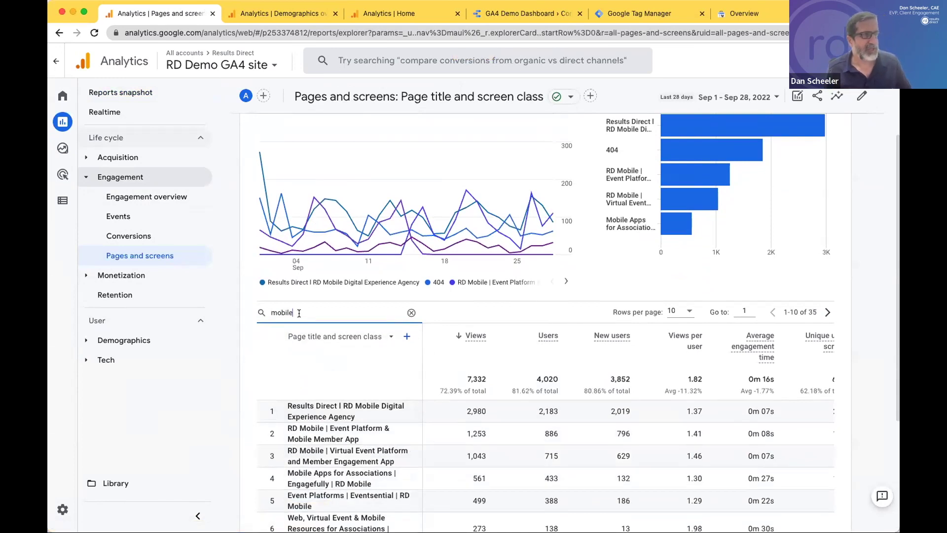
Step: Switch the row dimension to Page path and screen class, showing / and /rdmobile
scroll(299, 312, "down", 3)
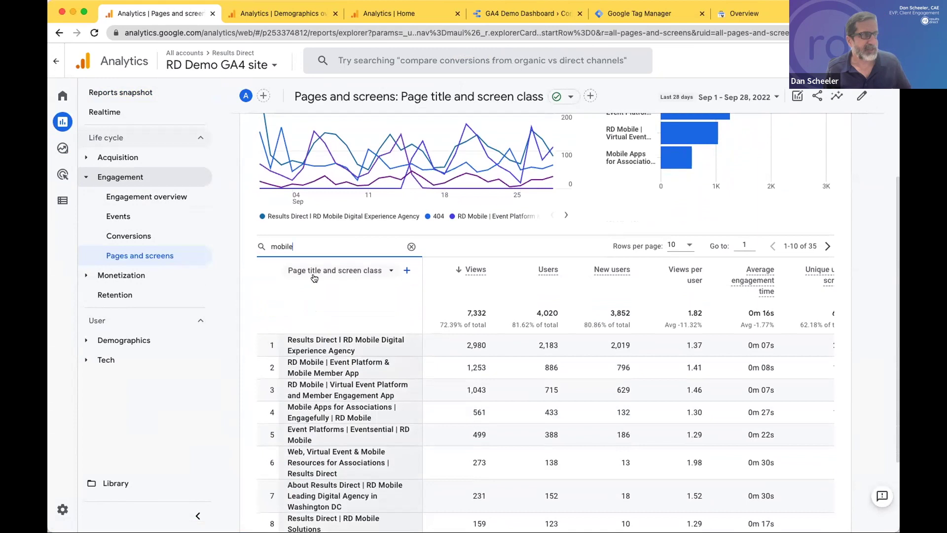
left_click(387, 270)
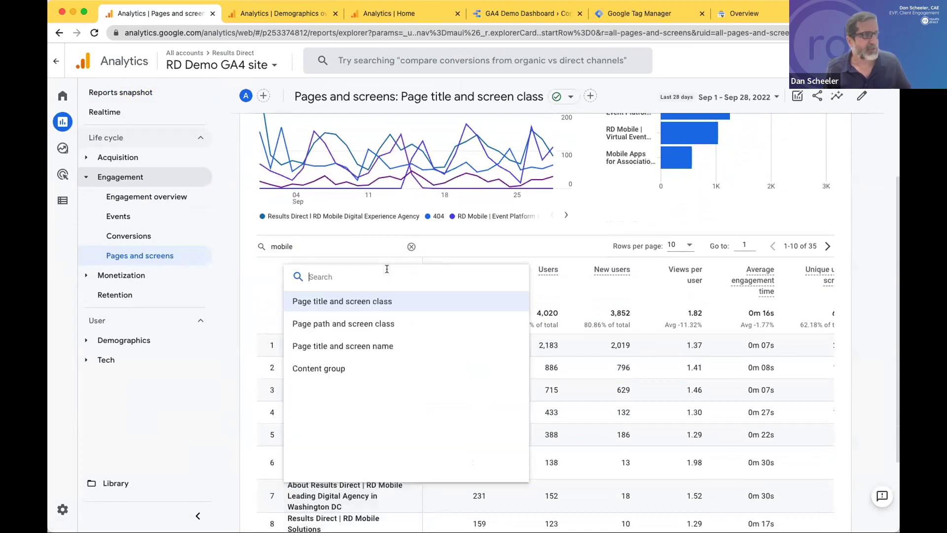
left_click(354, 324)
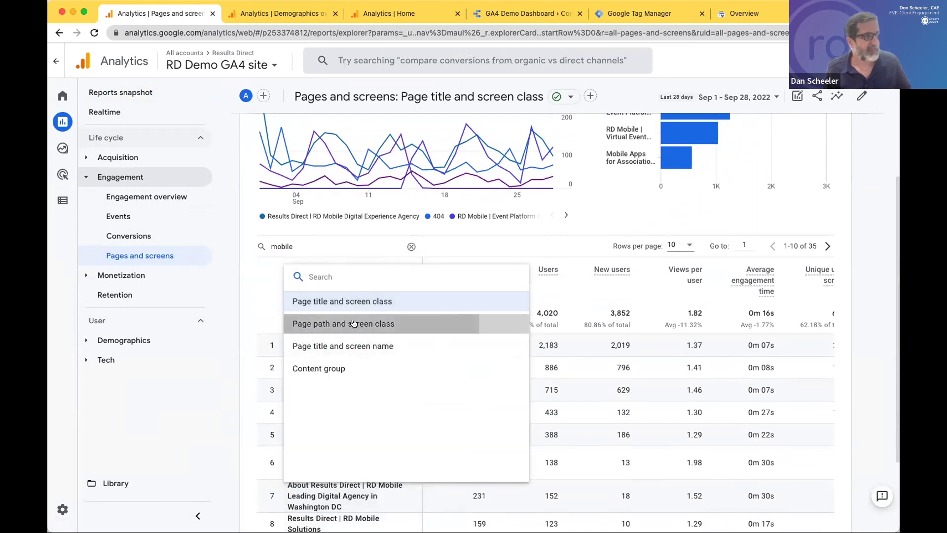
double_click(307, 245)
Step: Replace the table search with 'solution', leaving /solutions and /WebSolutions/EducationDirector.cfm
type("so")
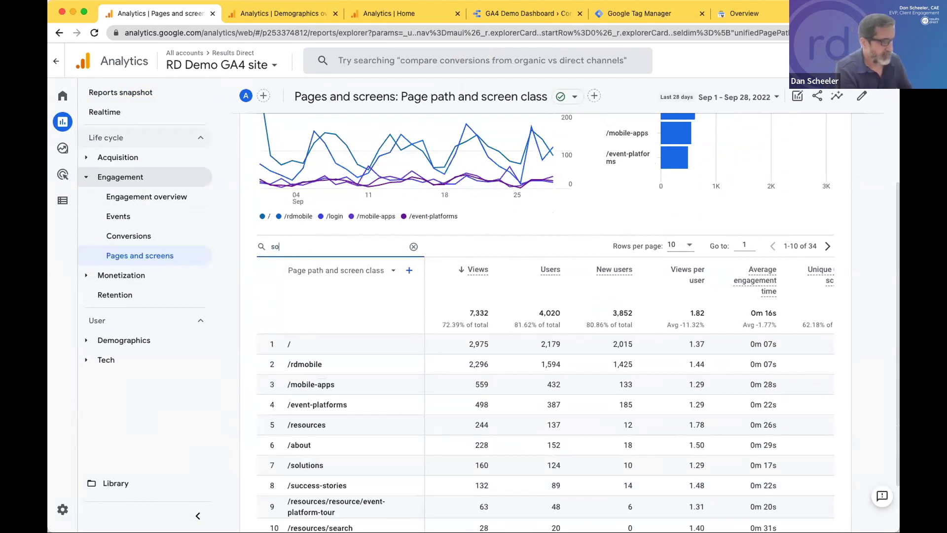
type("uution")
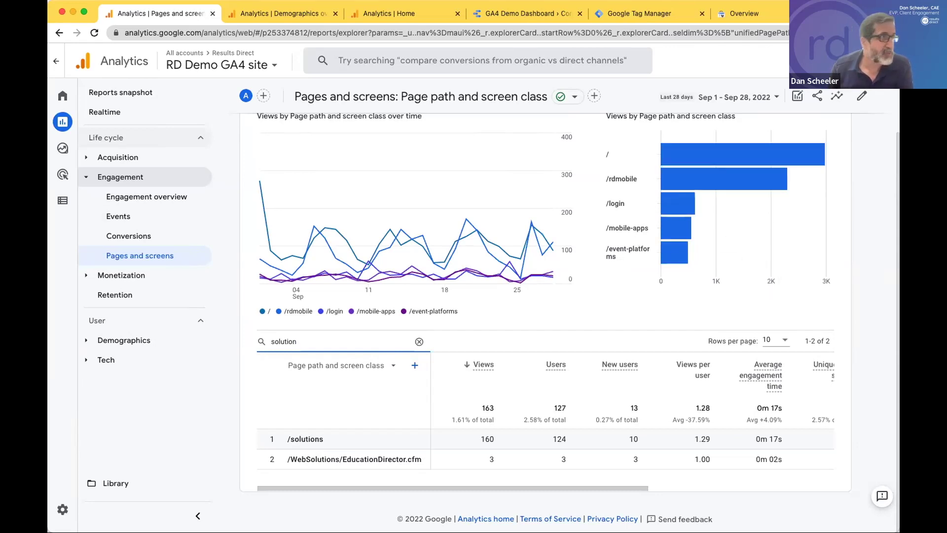
Step: Go back to the Explorations list, then to the GA4 Demo Dashboard's Conversions page
mouse_move(69, 177)
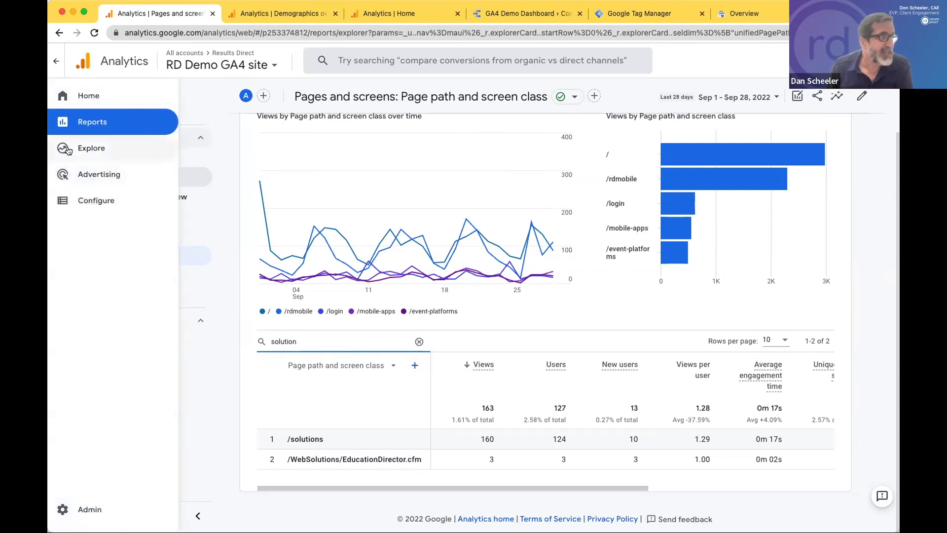
left_click(68, 151)
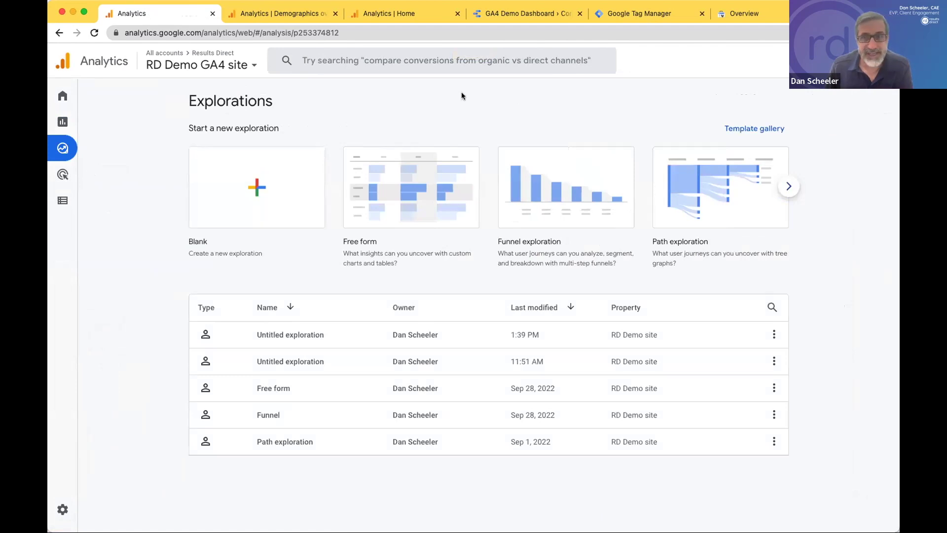
left_click(524, 15)
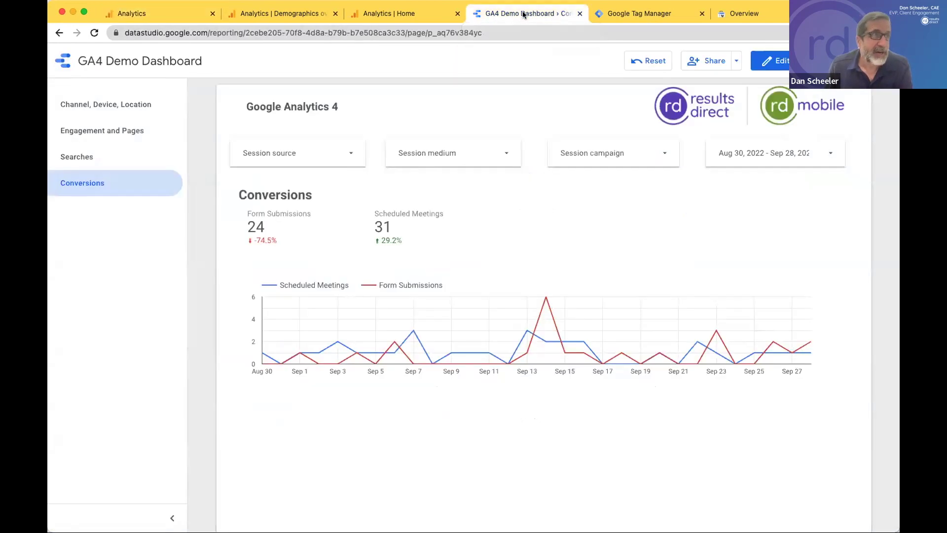
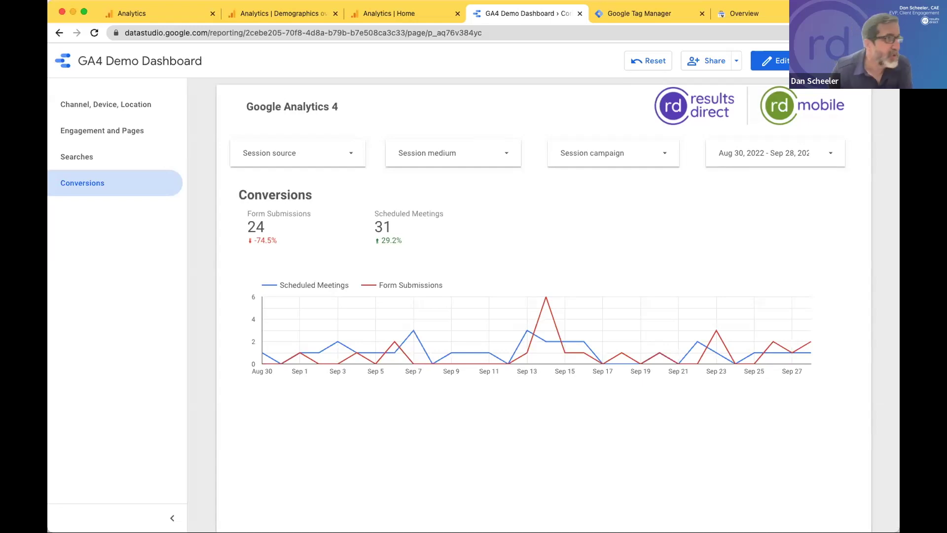
Step: Switch from the Looker Studio dashboard to the Analytics Demographics overview tab
left_click(377, 13)
left_click(289, 14)
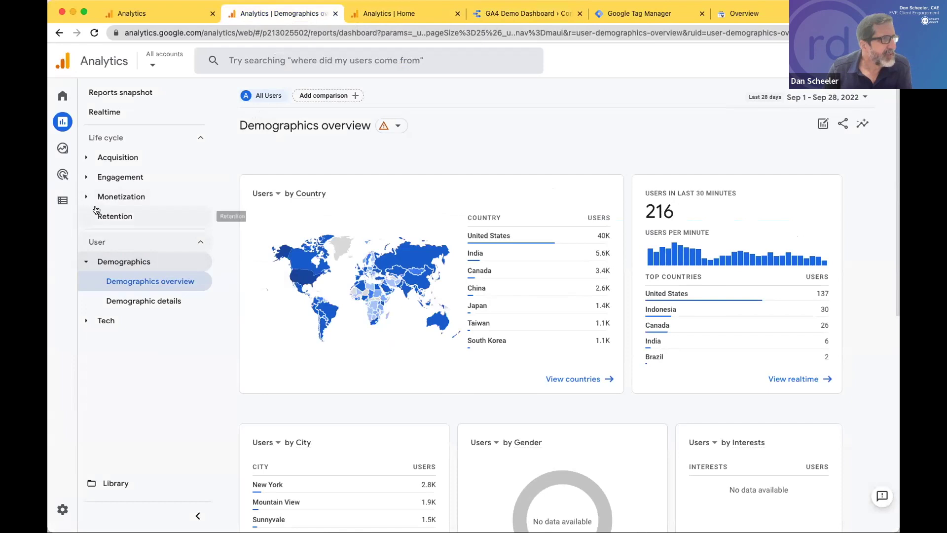
Step: Open Engagement > Pages and screens and bring up the table's dimension choices
left_click(89, 178)
left_click(115, 263)
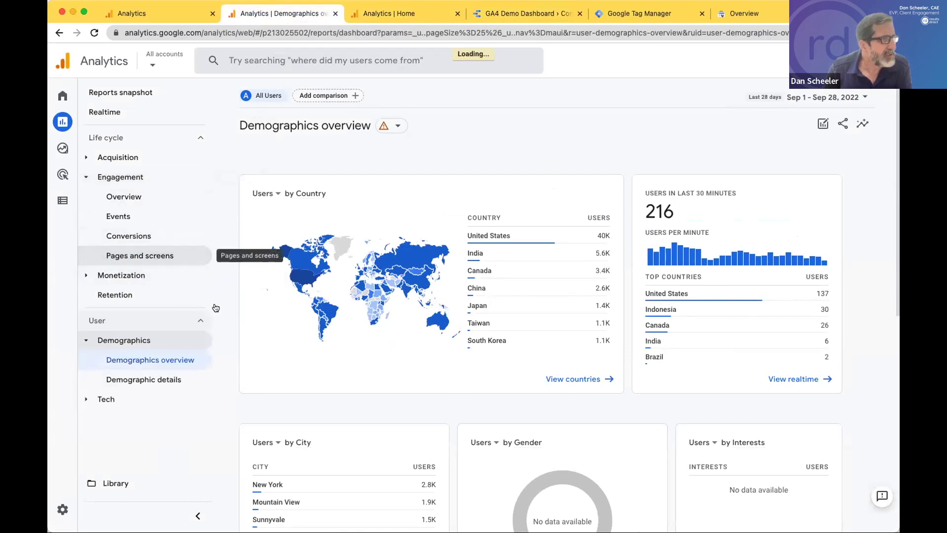
scroll(336, 387, "down", 5)
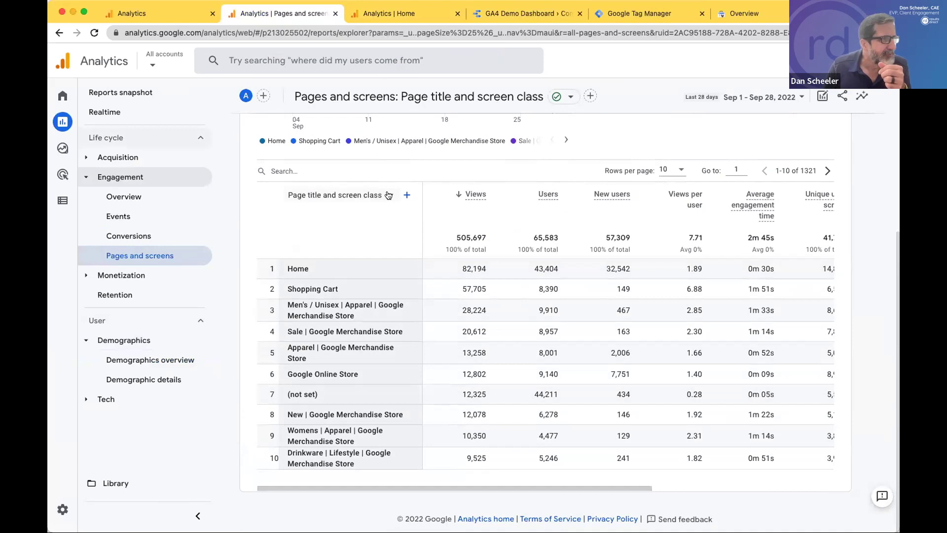
left_click(388, 196)
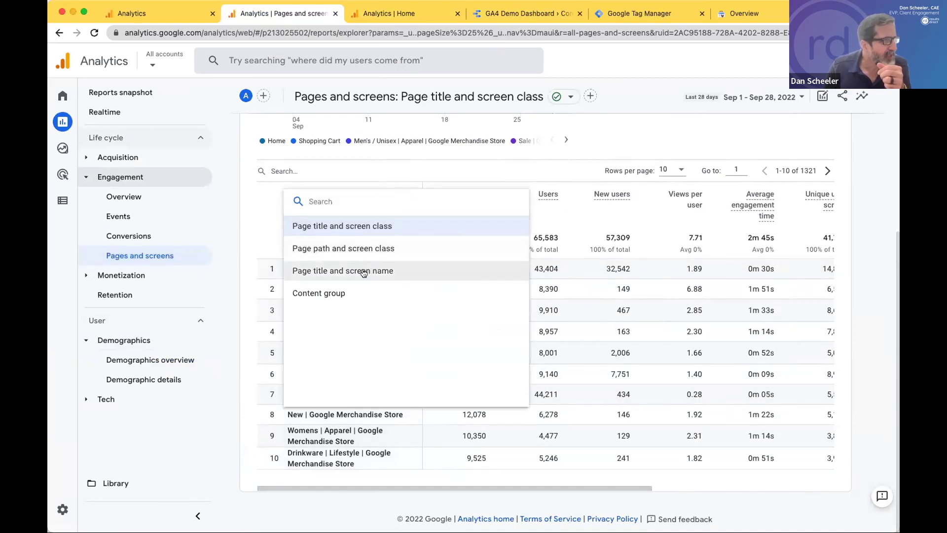
Step: Switch the table dimension to 'Page path and screen class'
left_click(340, 247)
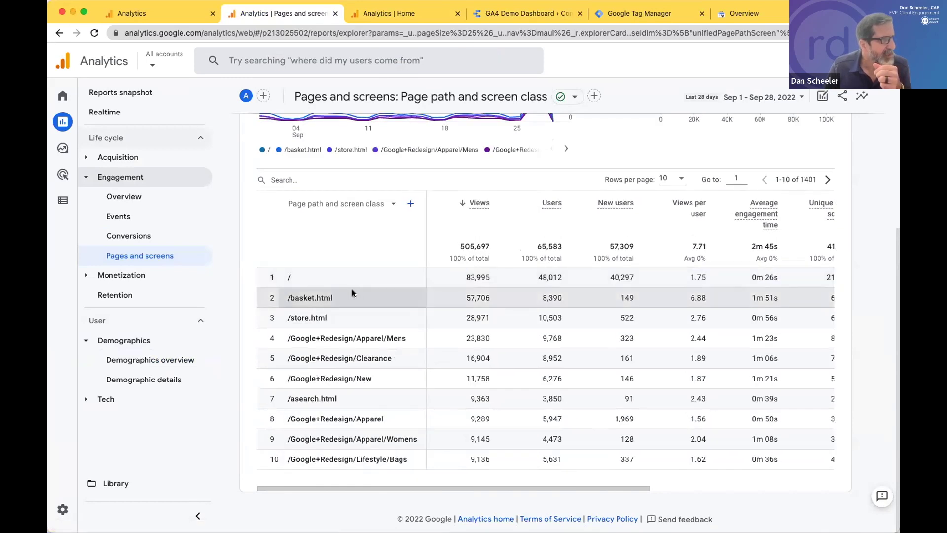
scroll(389, 259, "up", 5)
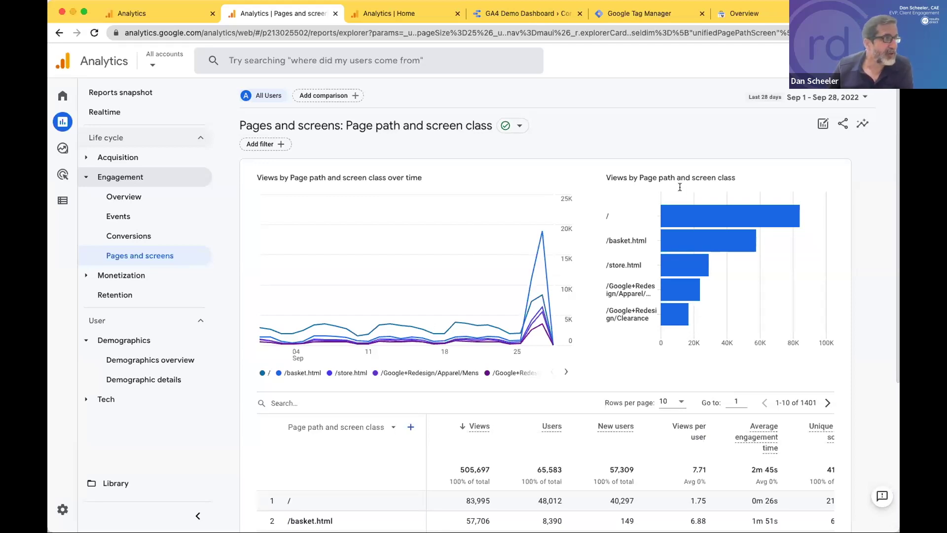
Step: Open Advertising snapshot and review the Conversion paths card, led by Direct at 56K
left_click(63, 175)
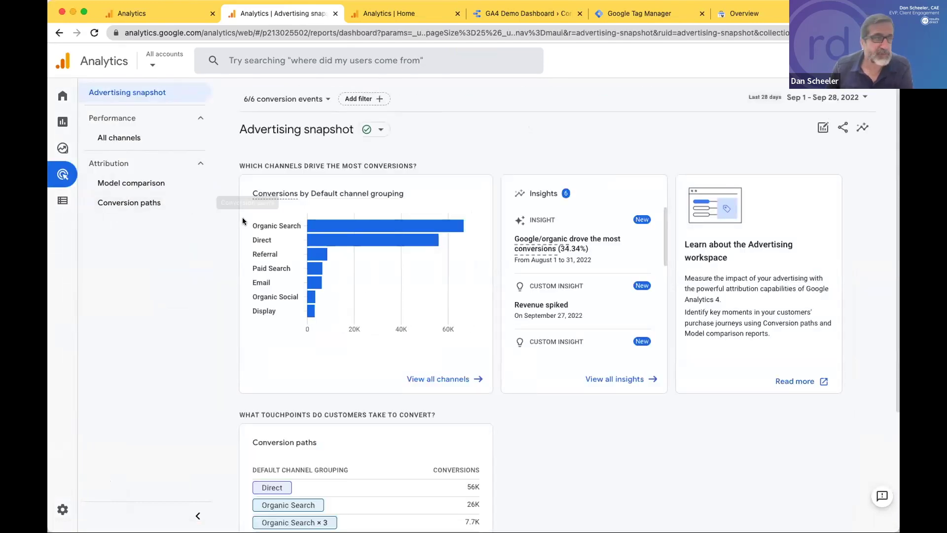
scroll(279, 235, "down", 1)
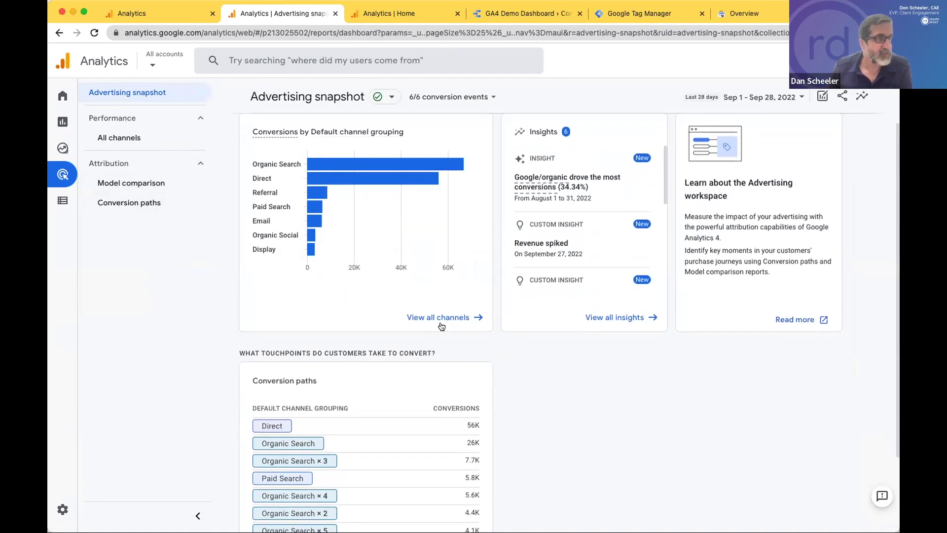
scroll(440, 323, "down", 2)
mouse_move(295, 335)
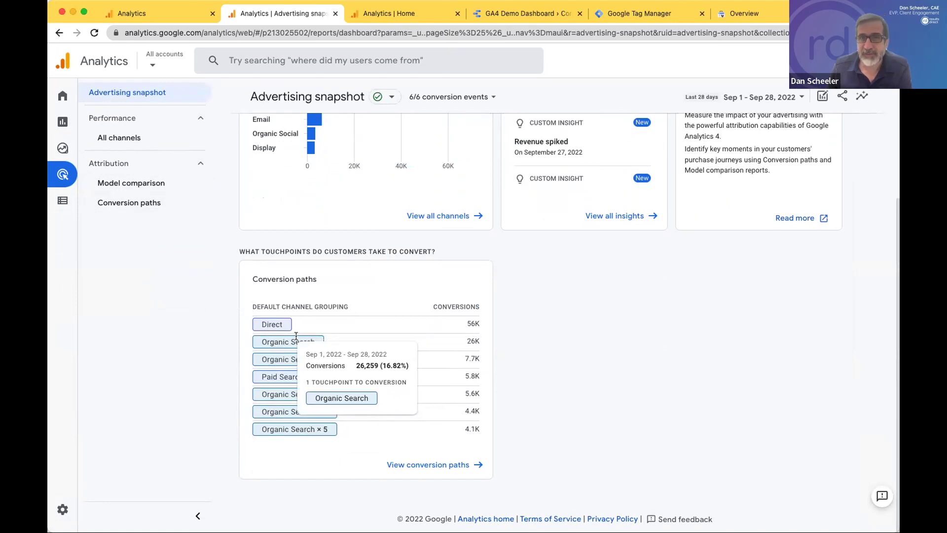
mouse_move(385, 333)
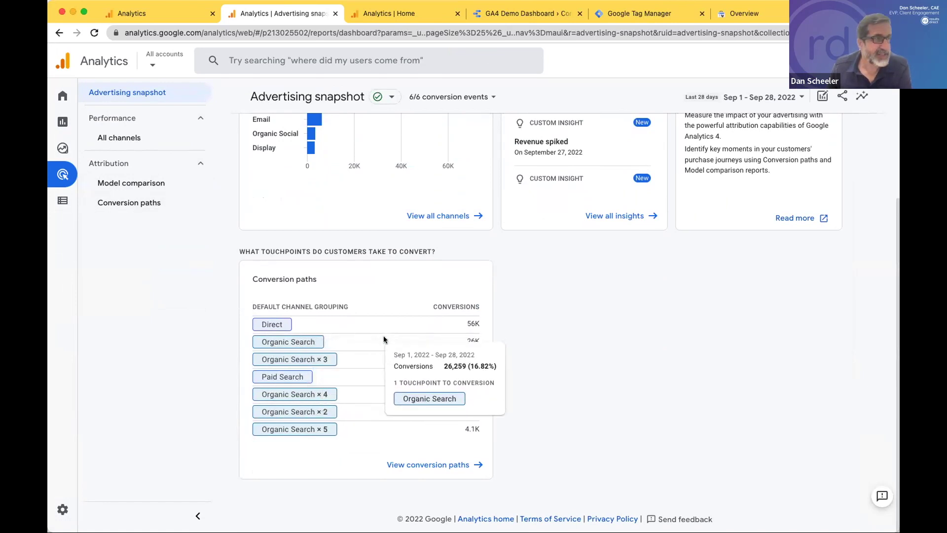
scroll(386, 352, "up", 1)
scroll(386, 352, "up", 3)
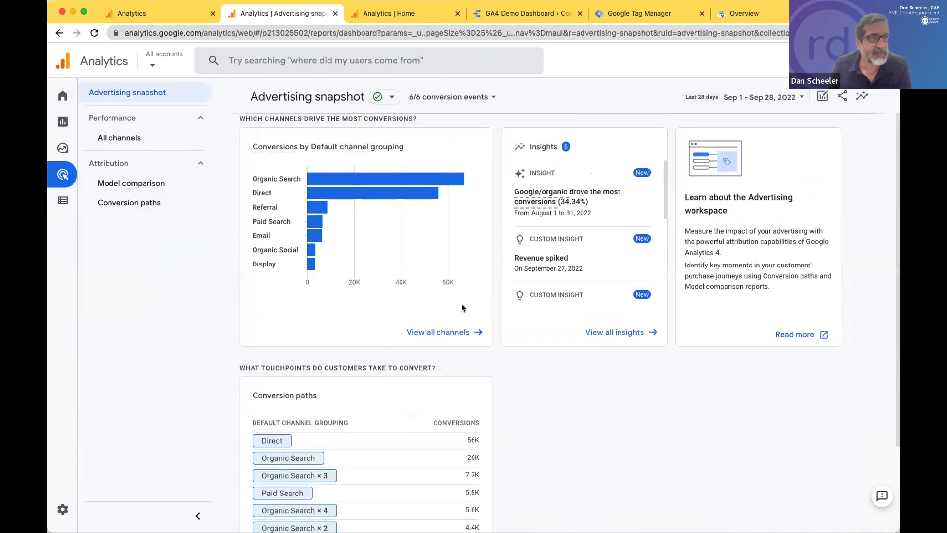
scroll(410, 323, "down", 3)
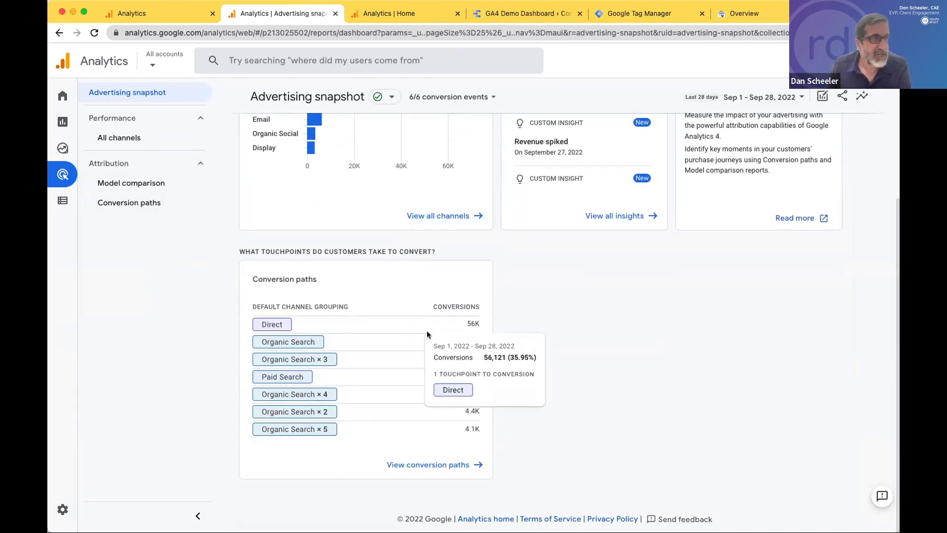
mouse_move(447, 356)
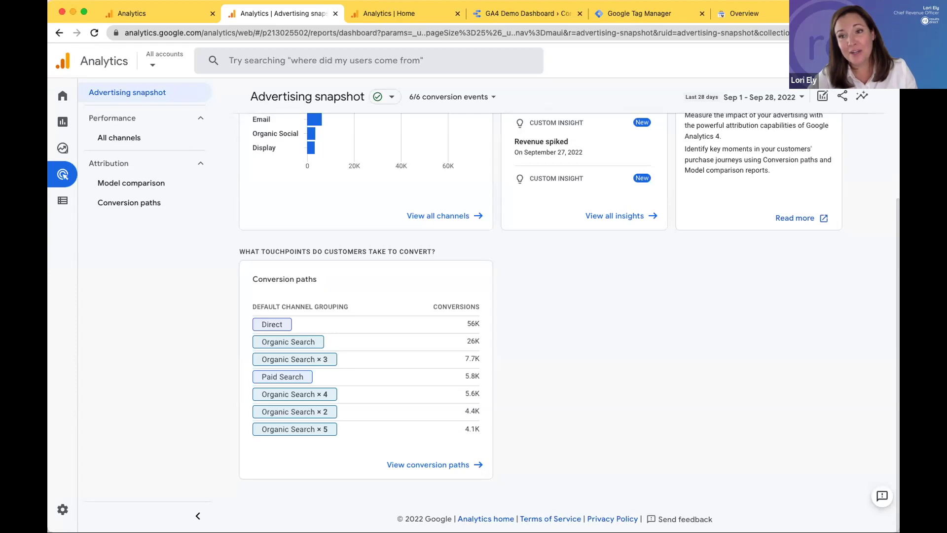
scroll(747, 335, "up", 3)
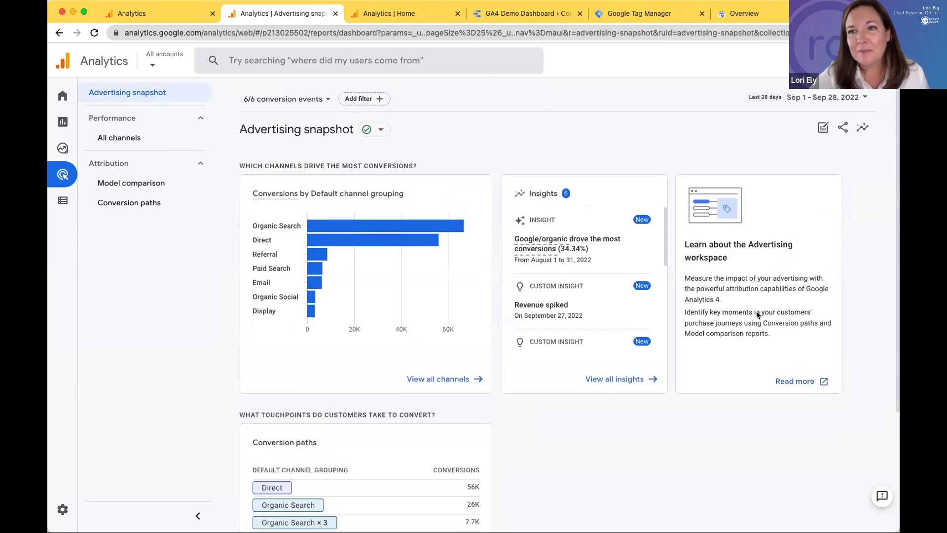